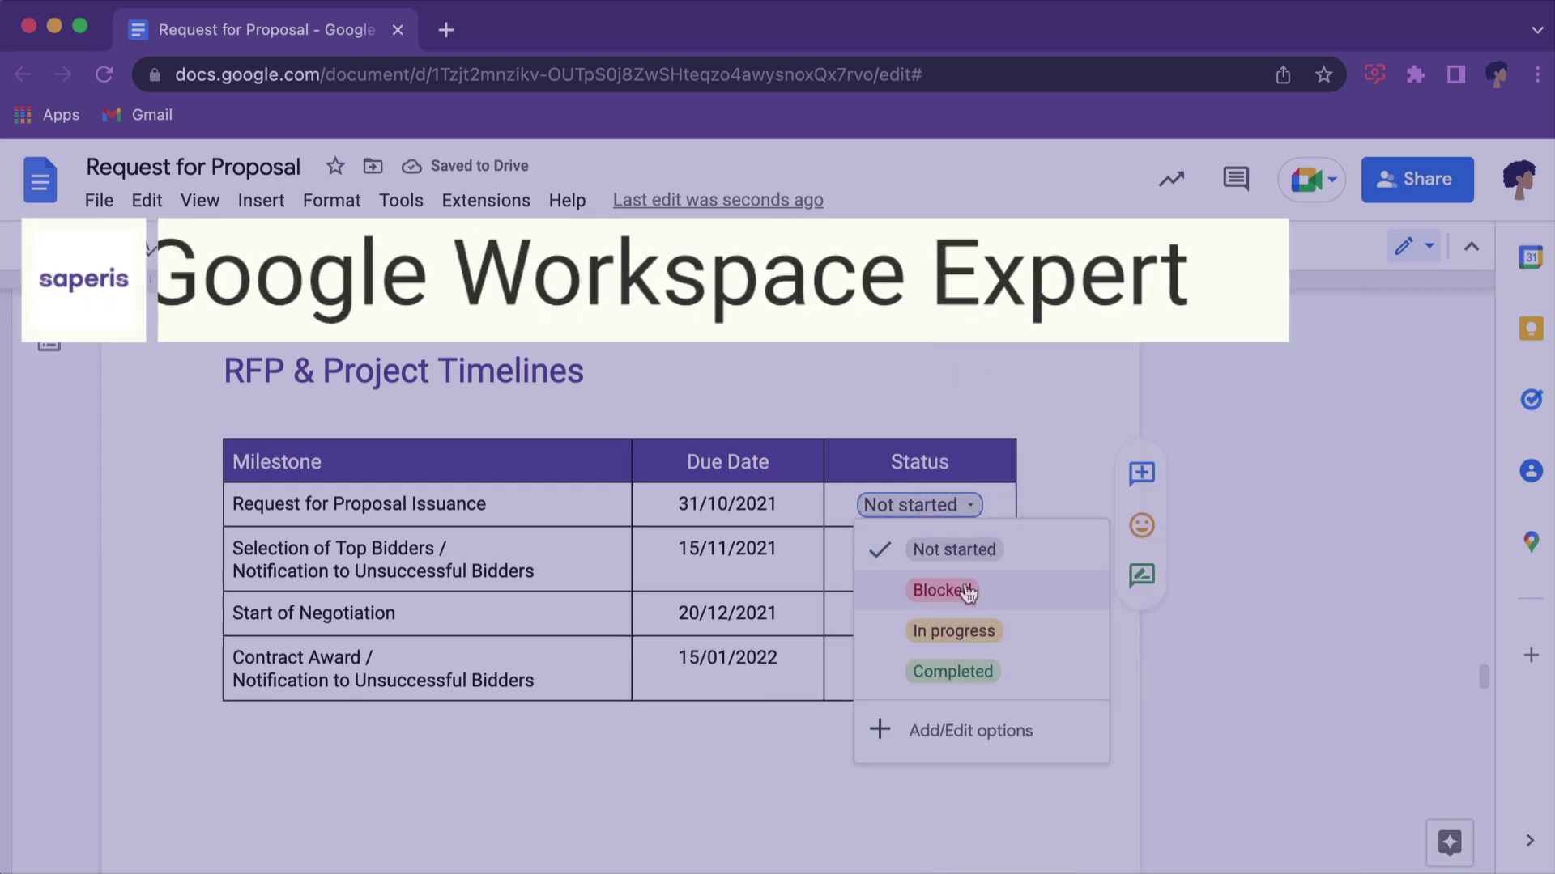
Set earlier milestone statuses to Blocked and In progress from their chips
click(968, 592)
click(970, 550)
click(958, 673)
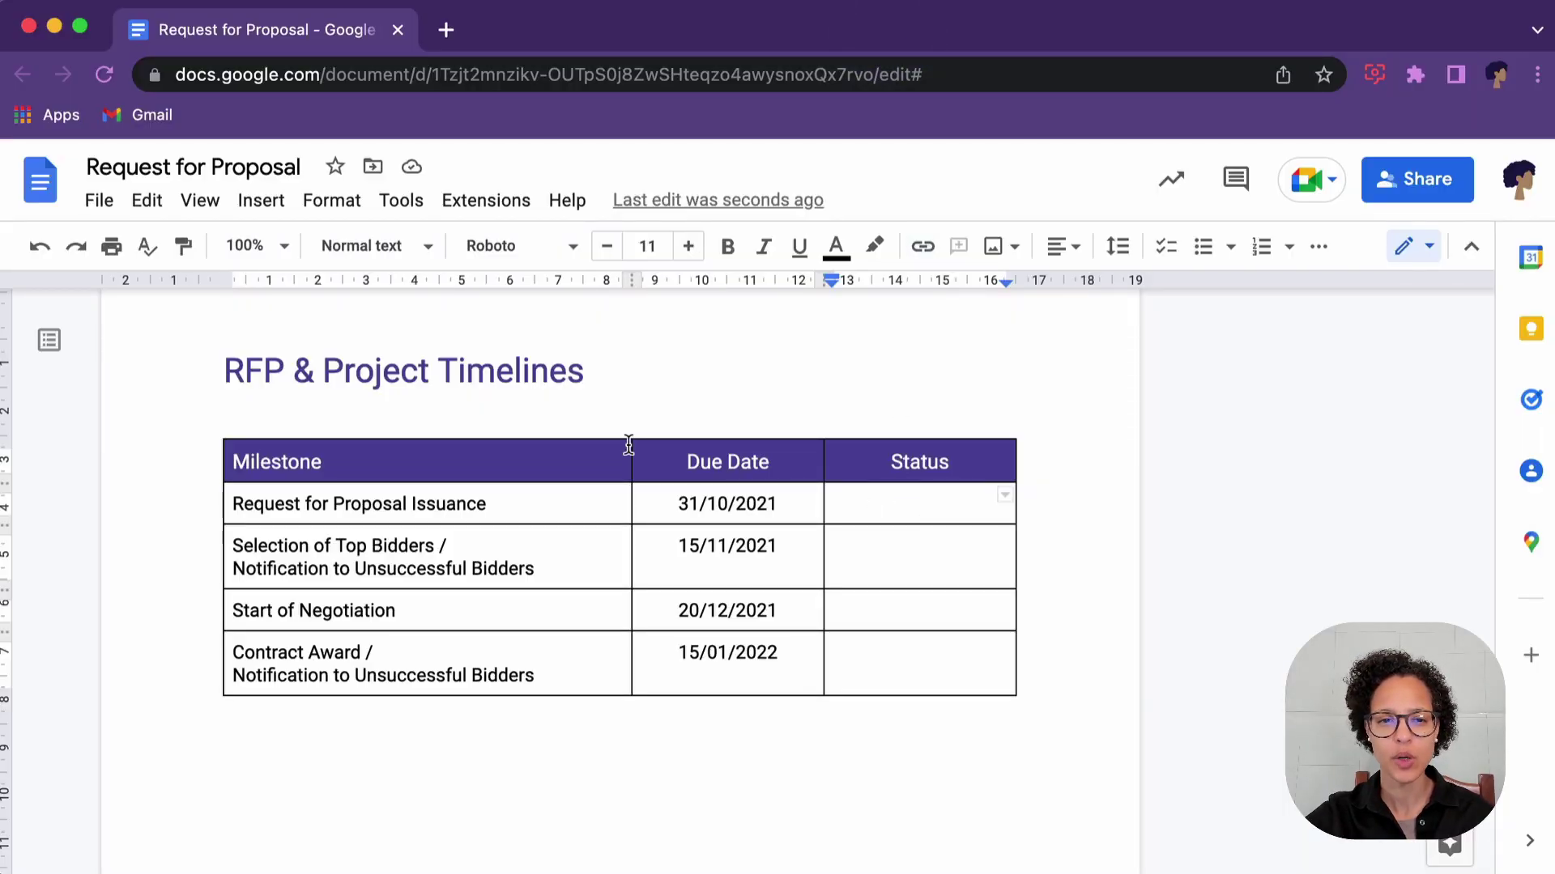
Insert the preset Project status drop-down into the first Status cell
click(262, 200)
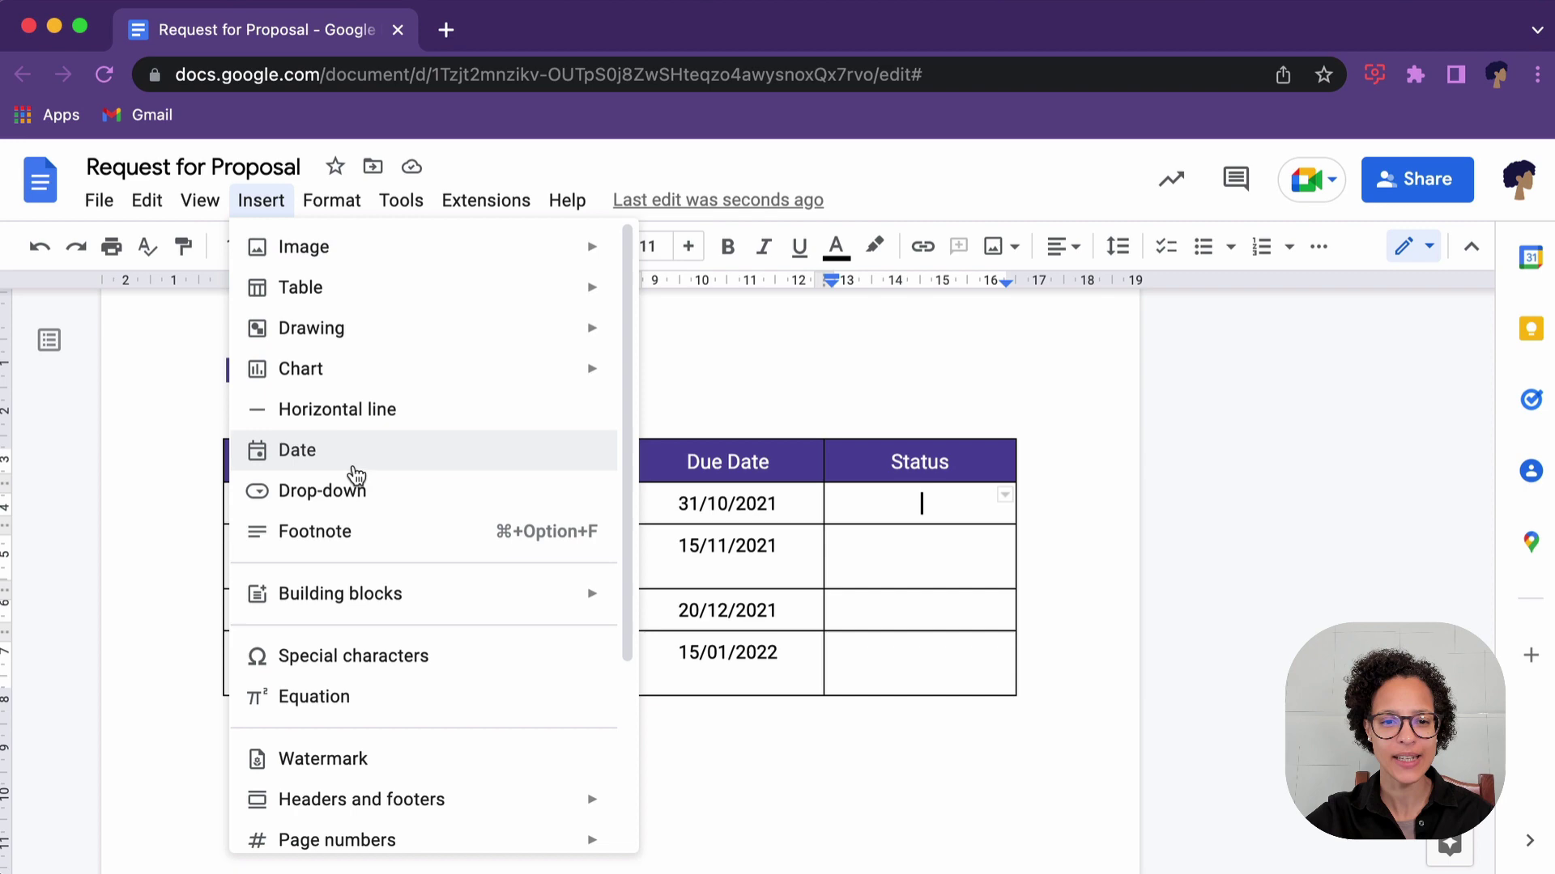
click(380, 503)
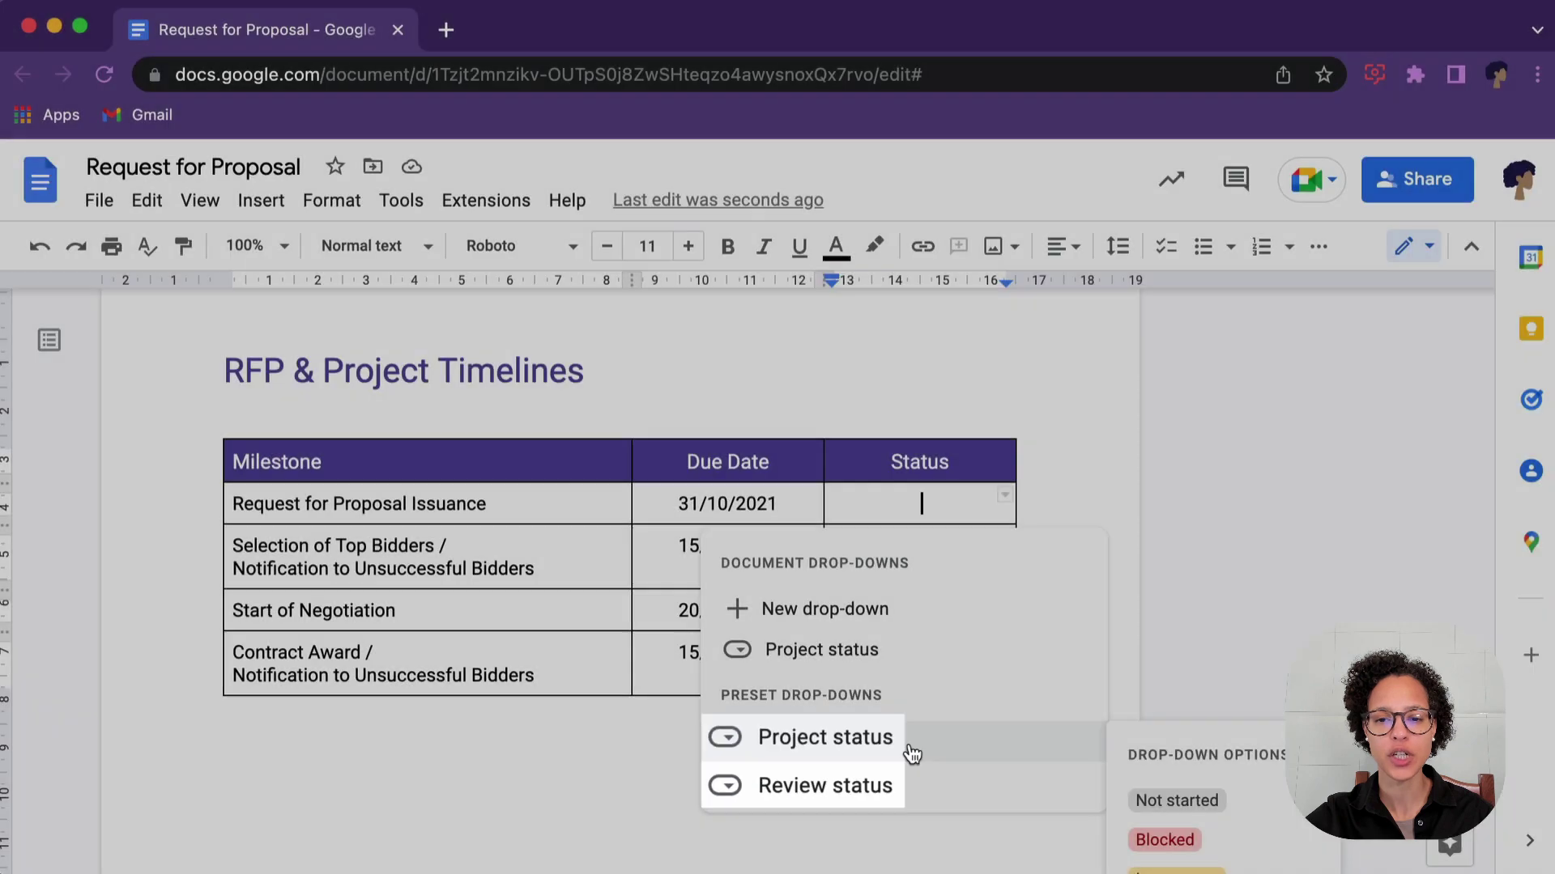
click(910, 746)
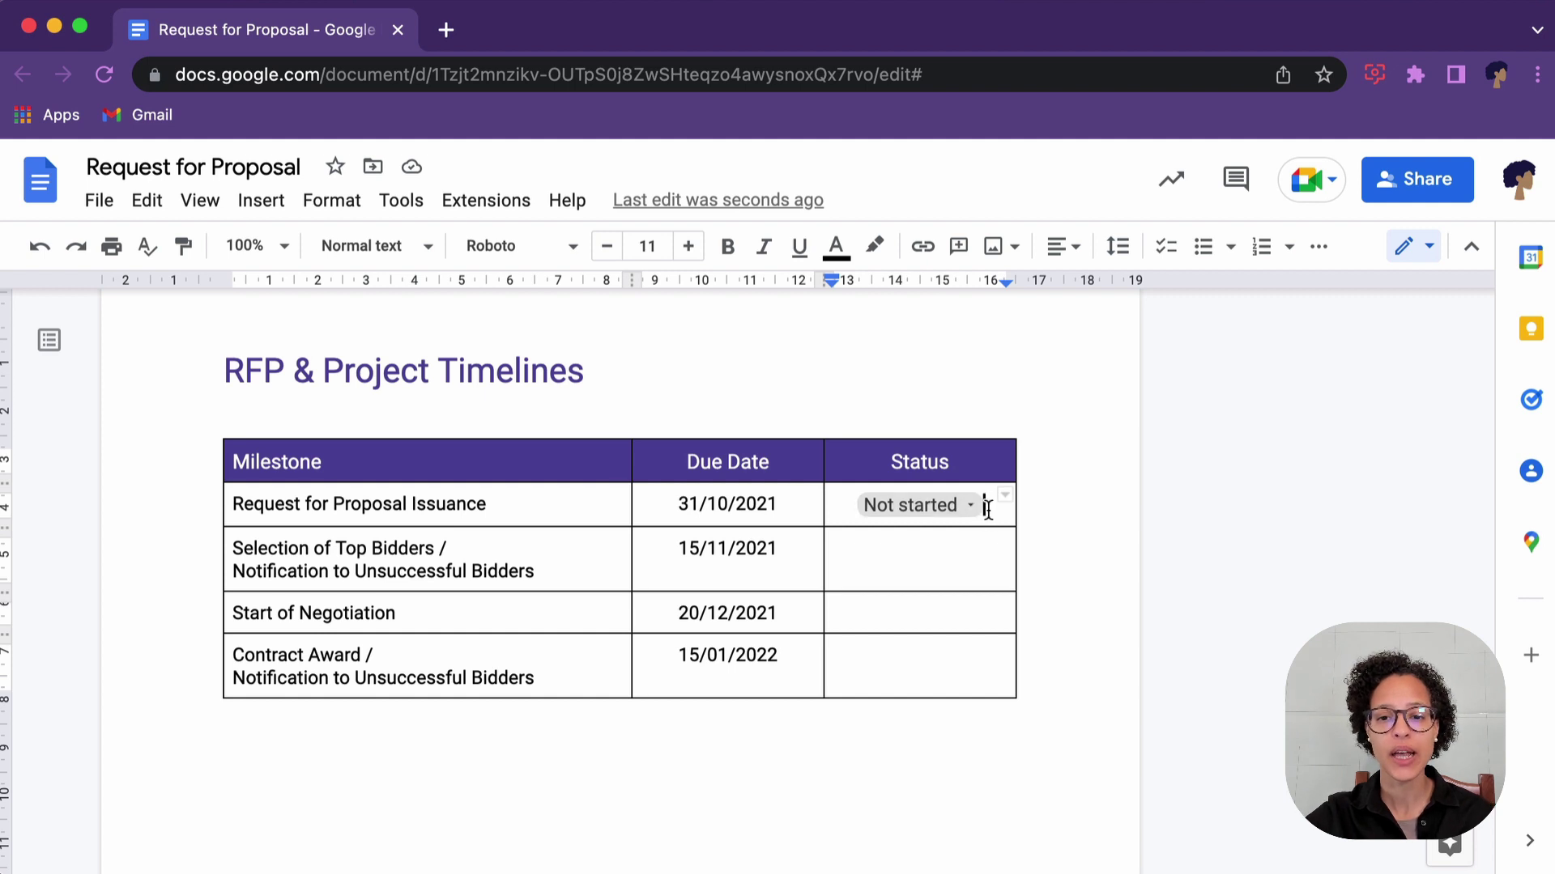
Copy the Not started status chip from the first milestone
drag(983, 507, 869, 509)
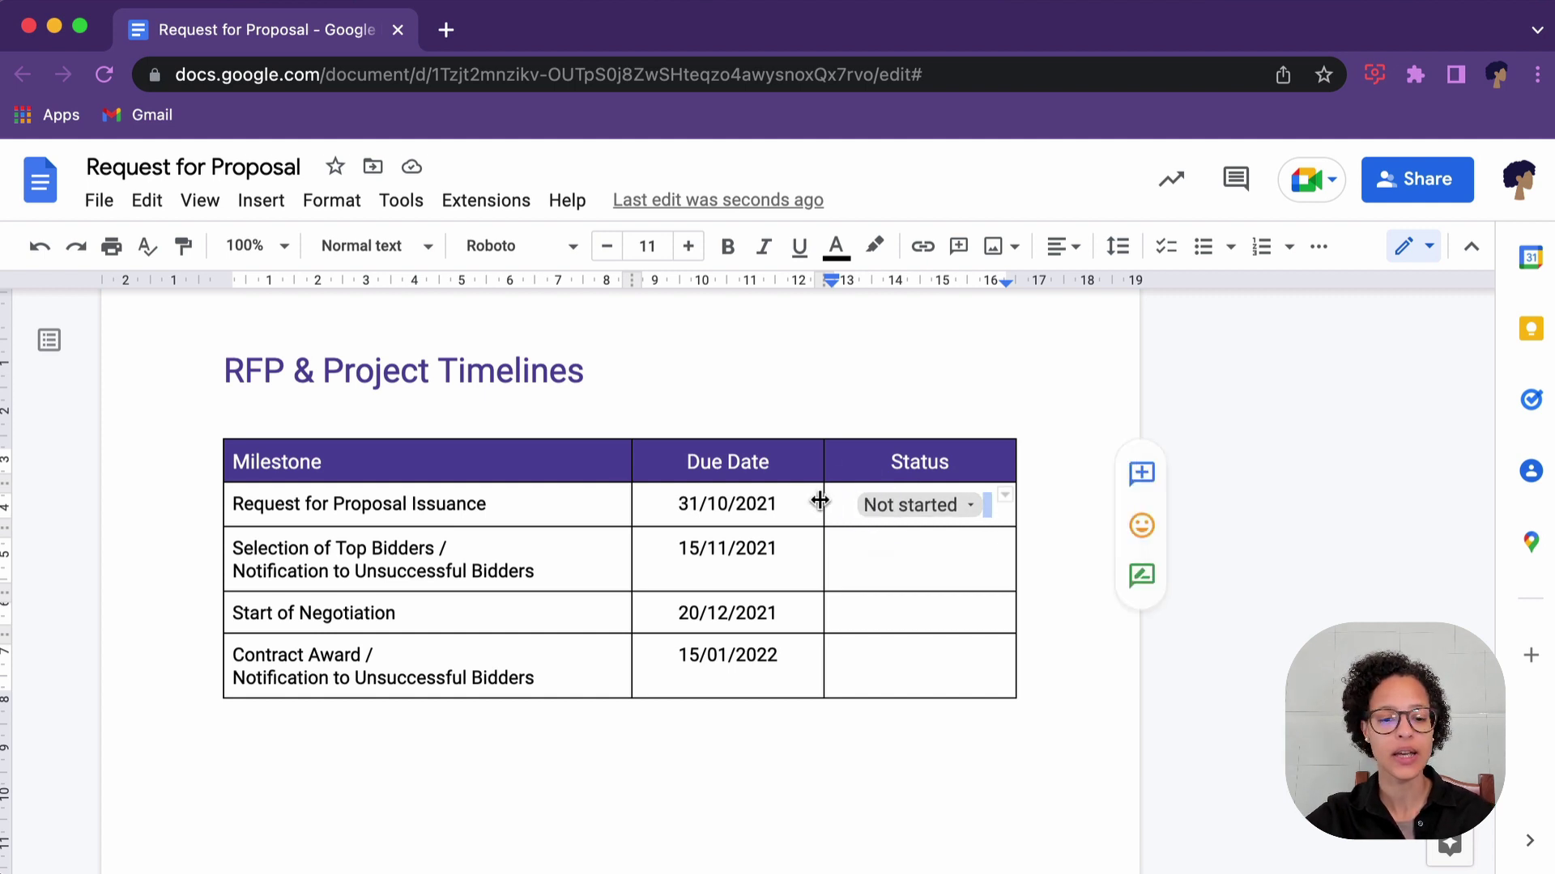
click(850, 507)
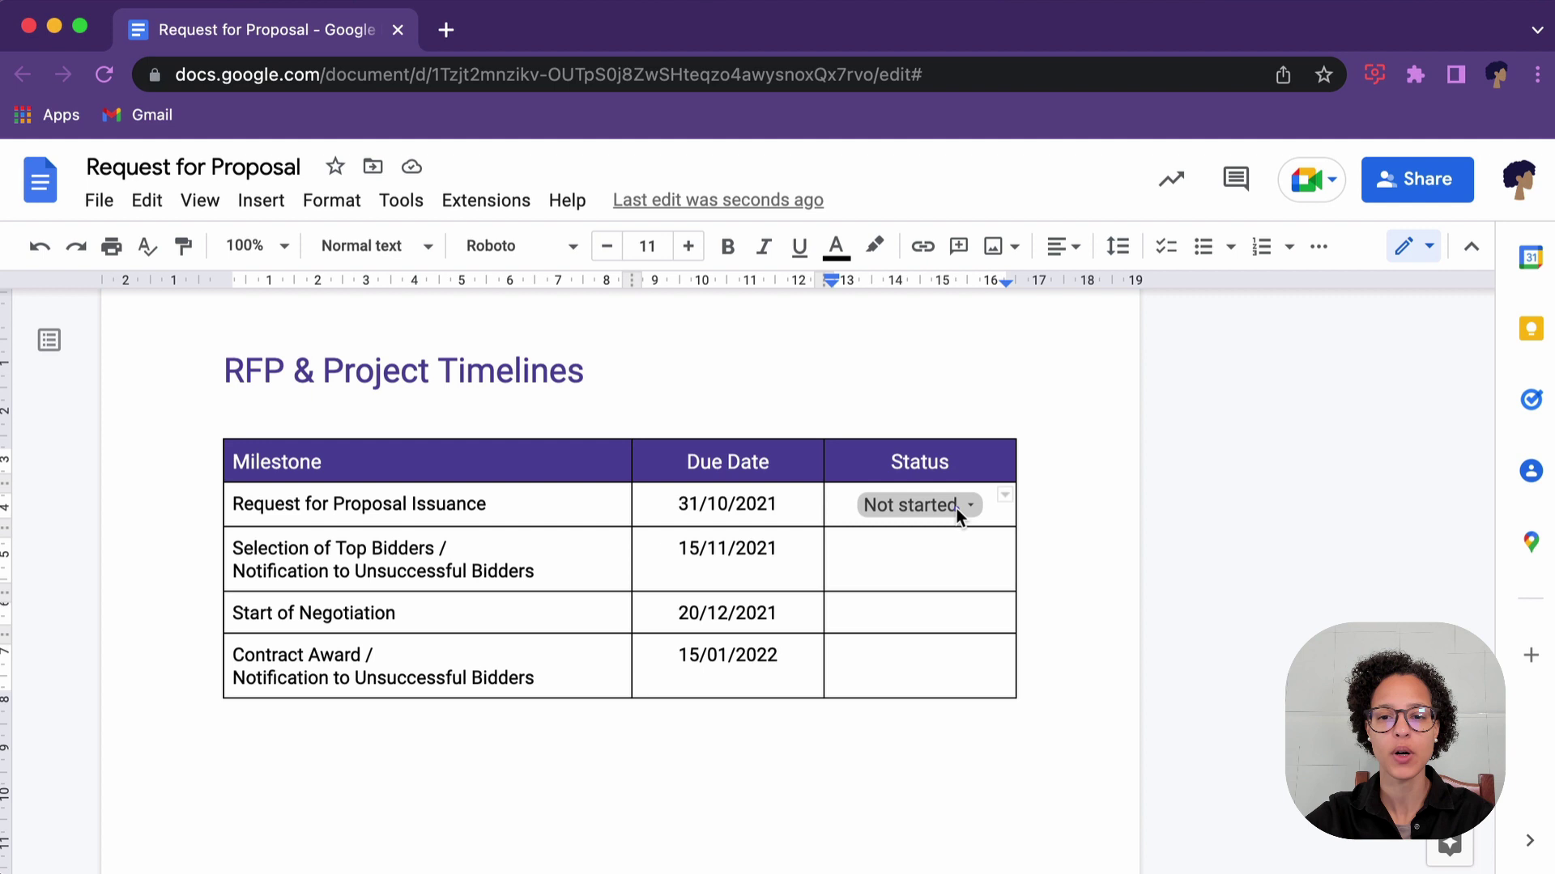
right_click(926, 514)
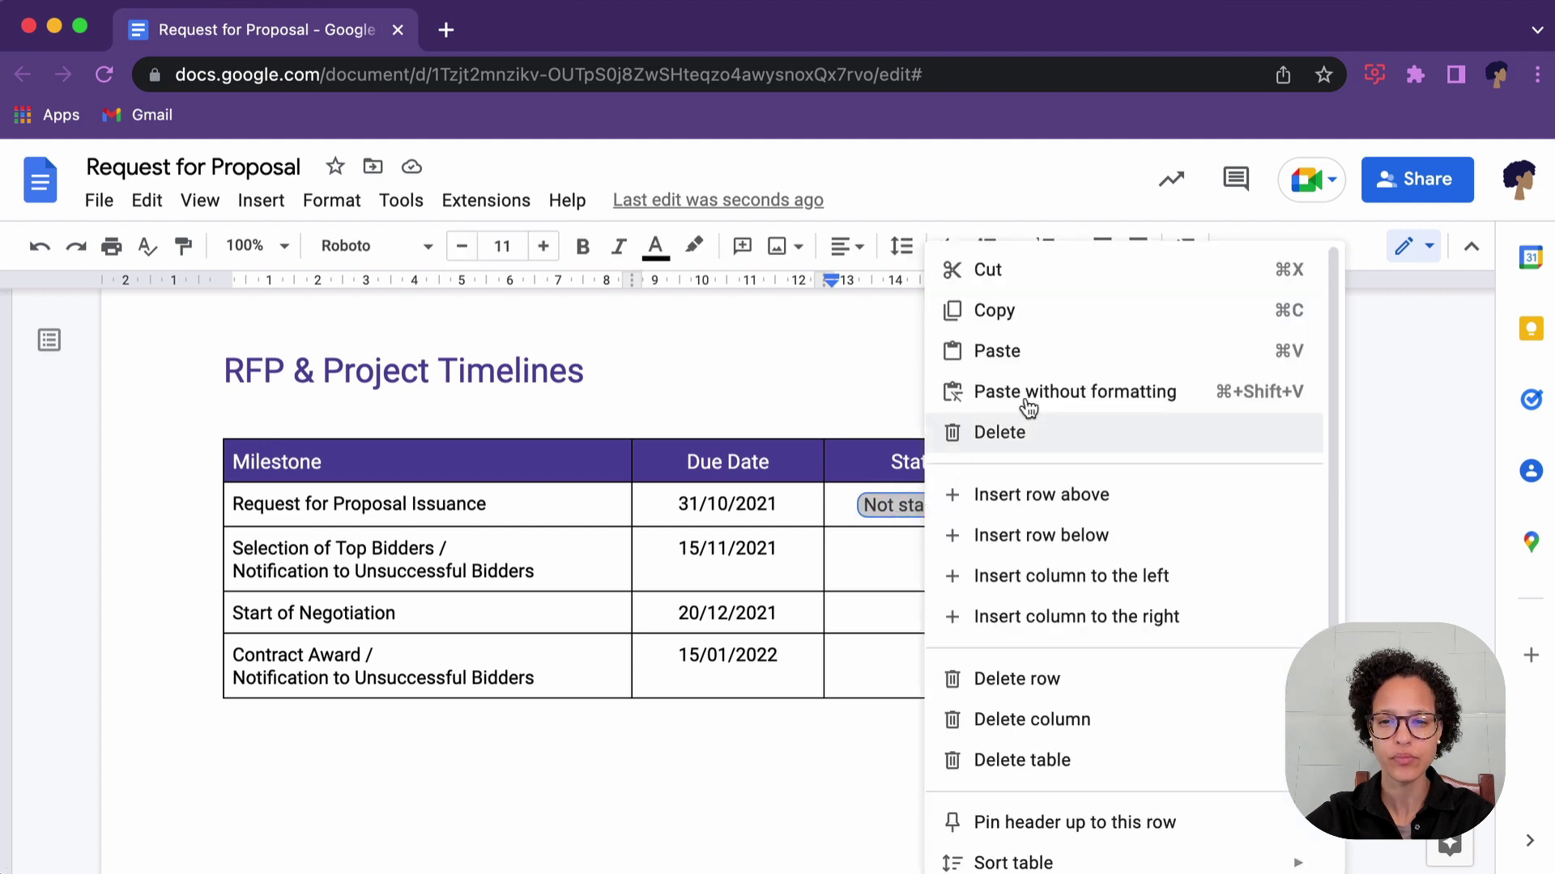
click(1039, 310)
Paste the chip into the Status cells of rows 2 to 4
drag(931, 559, 944, 670)
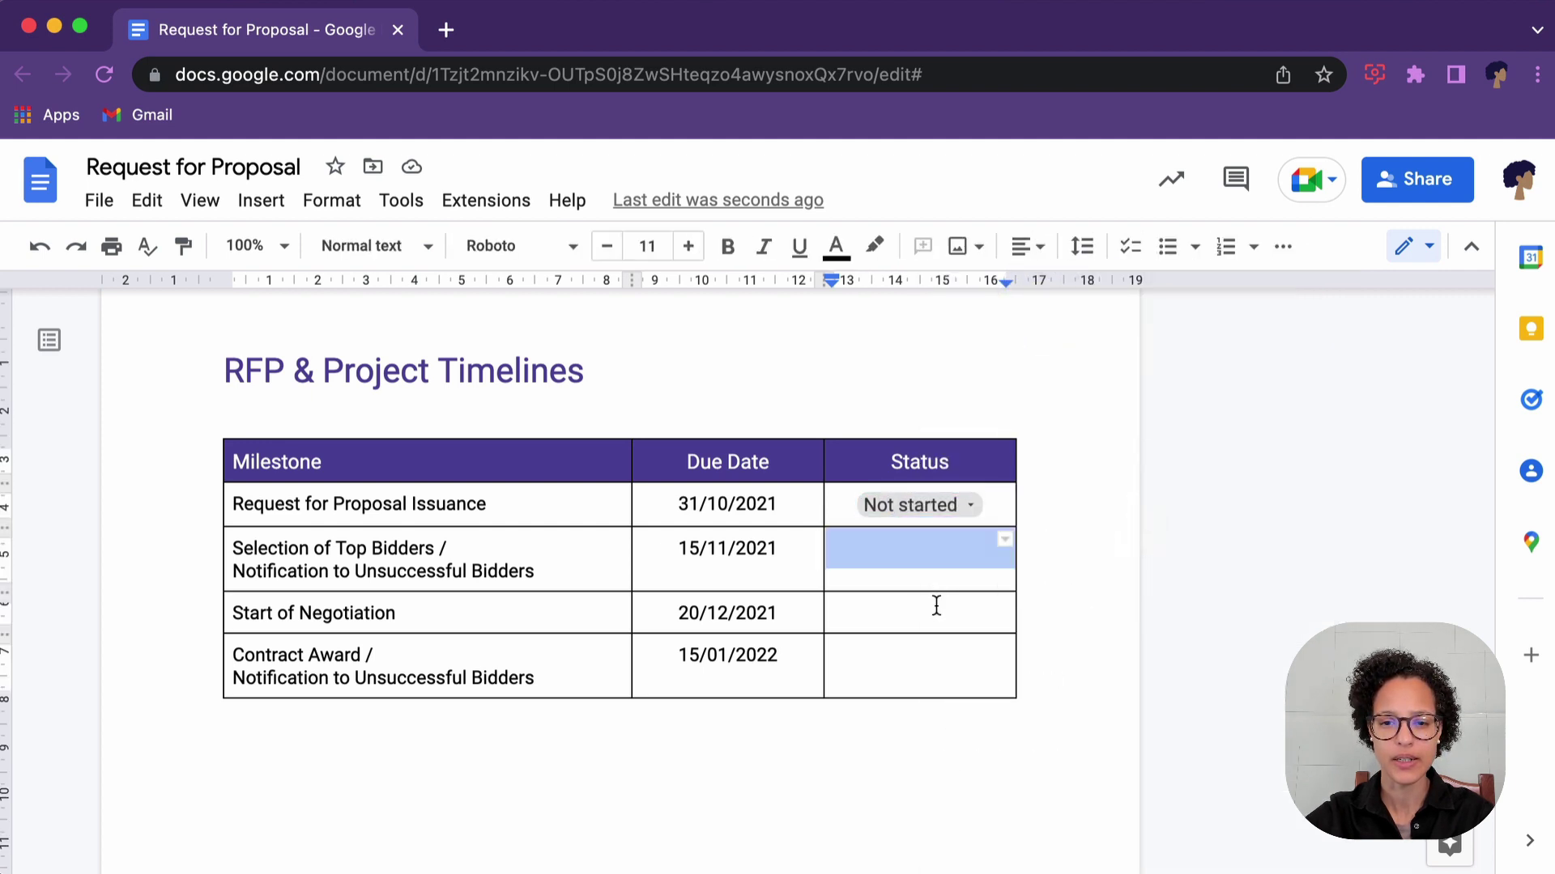
right_click(929, 558)
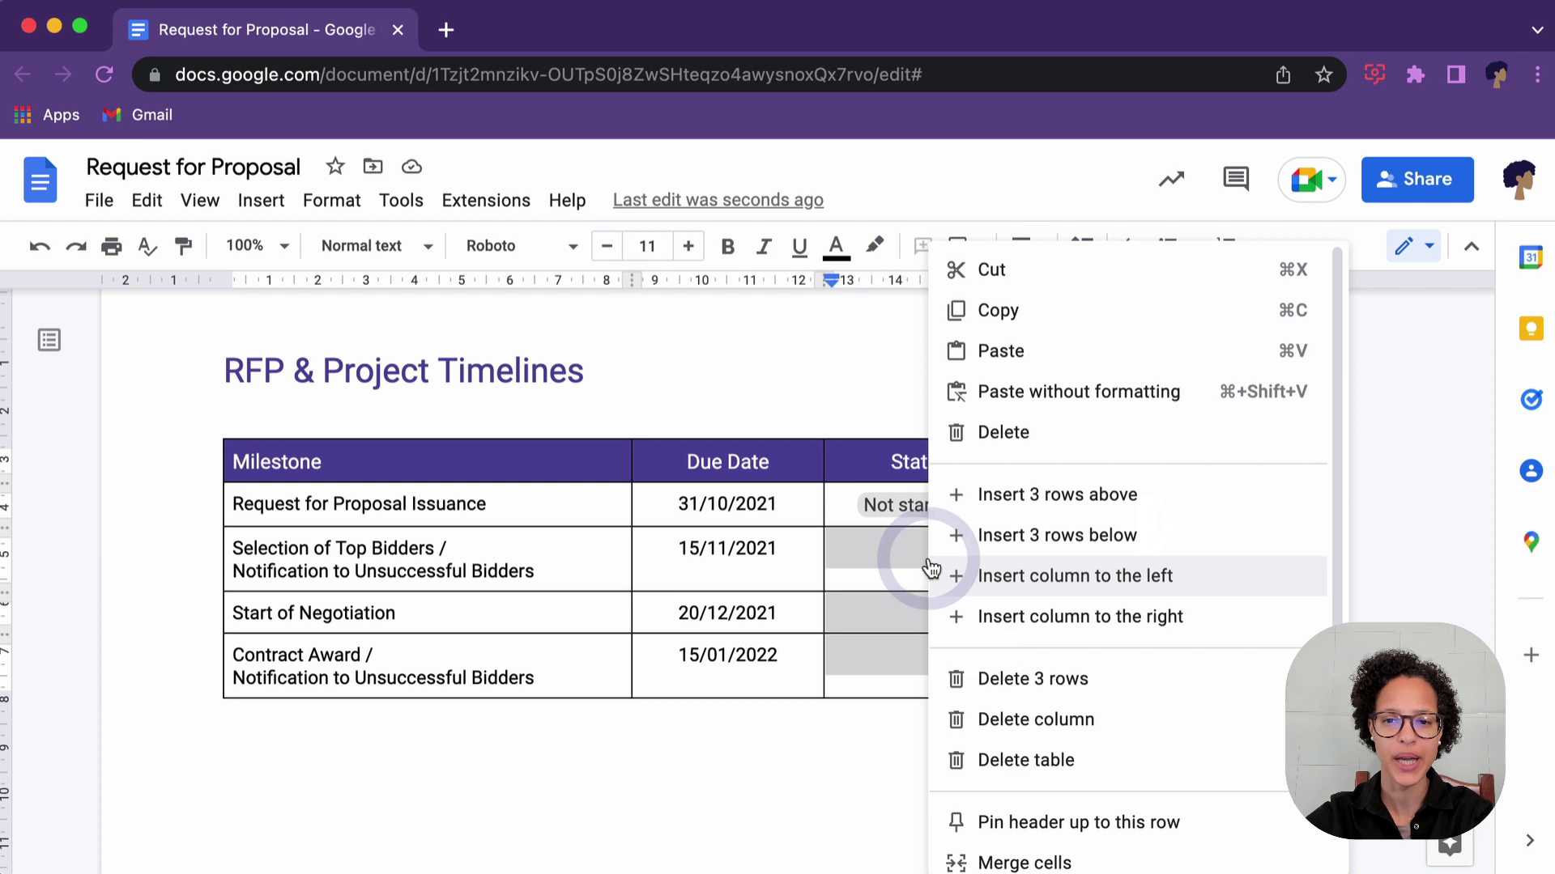
click(1003, 351)
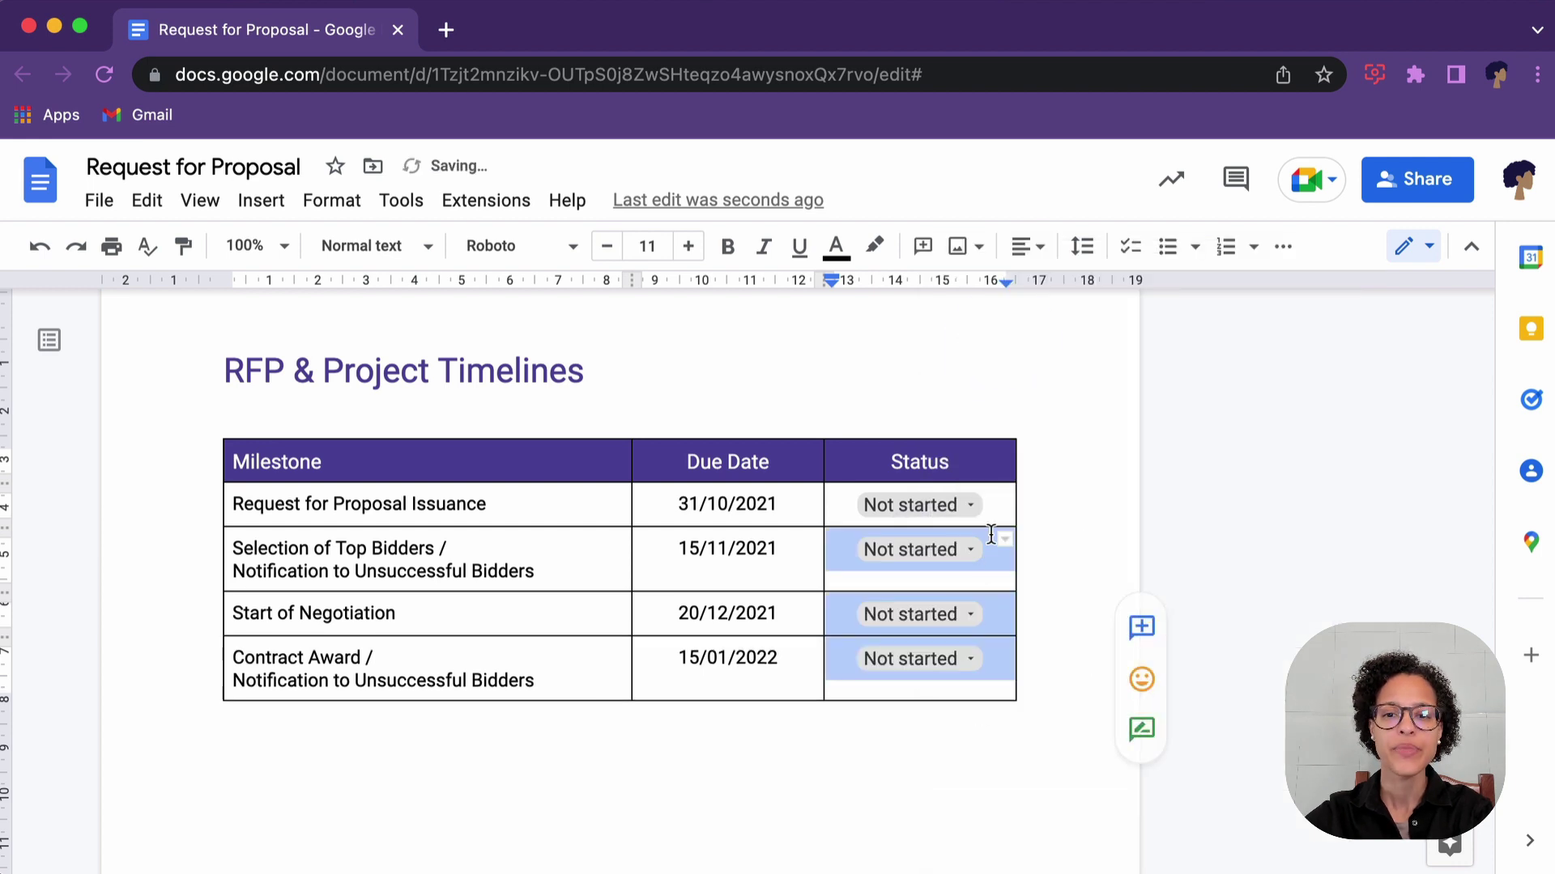
Set Request for Proposal Issuance to Blocked and the second milestone to In progress
click(972, 506)
click(966, 588)
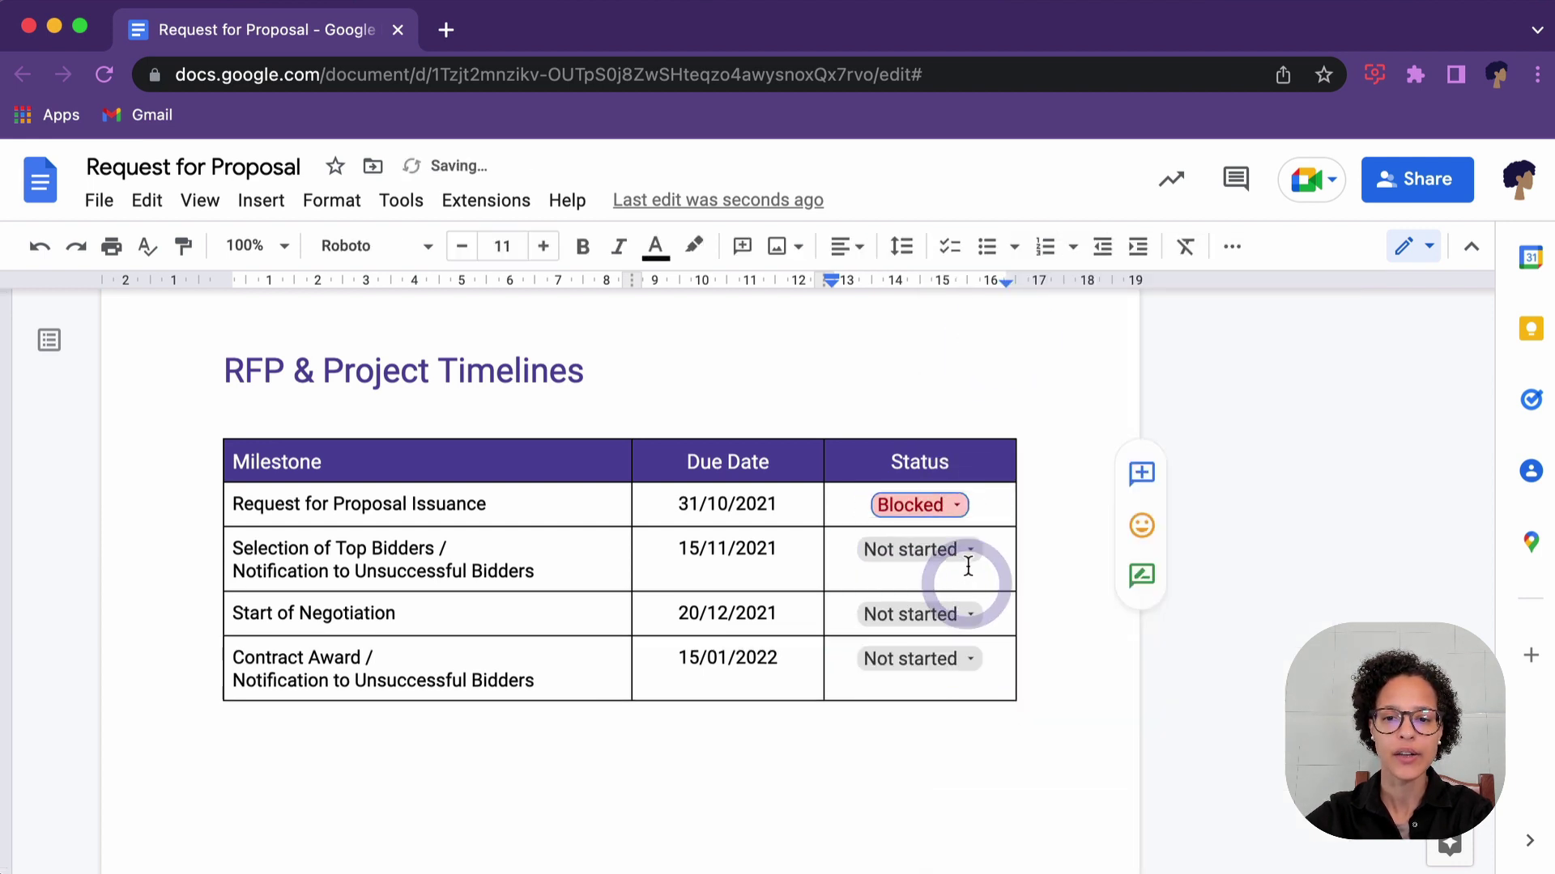
click(966, 553)
click(966, 677)
Set Start of Negotiation to Completed and leave Contract Award as Not started
click(968, 615)
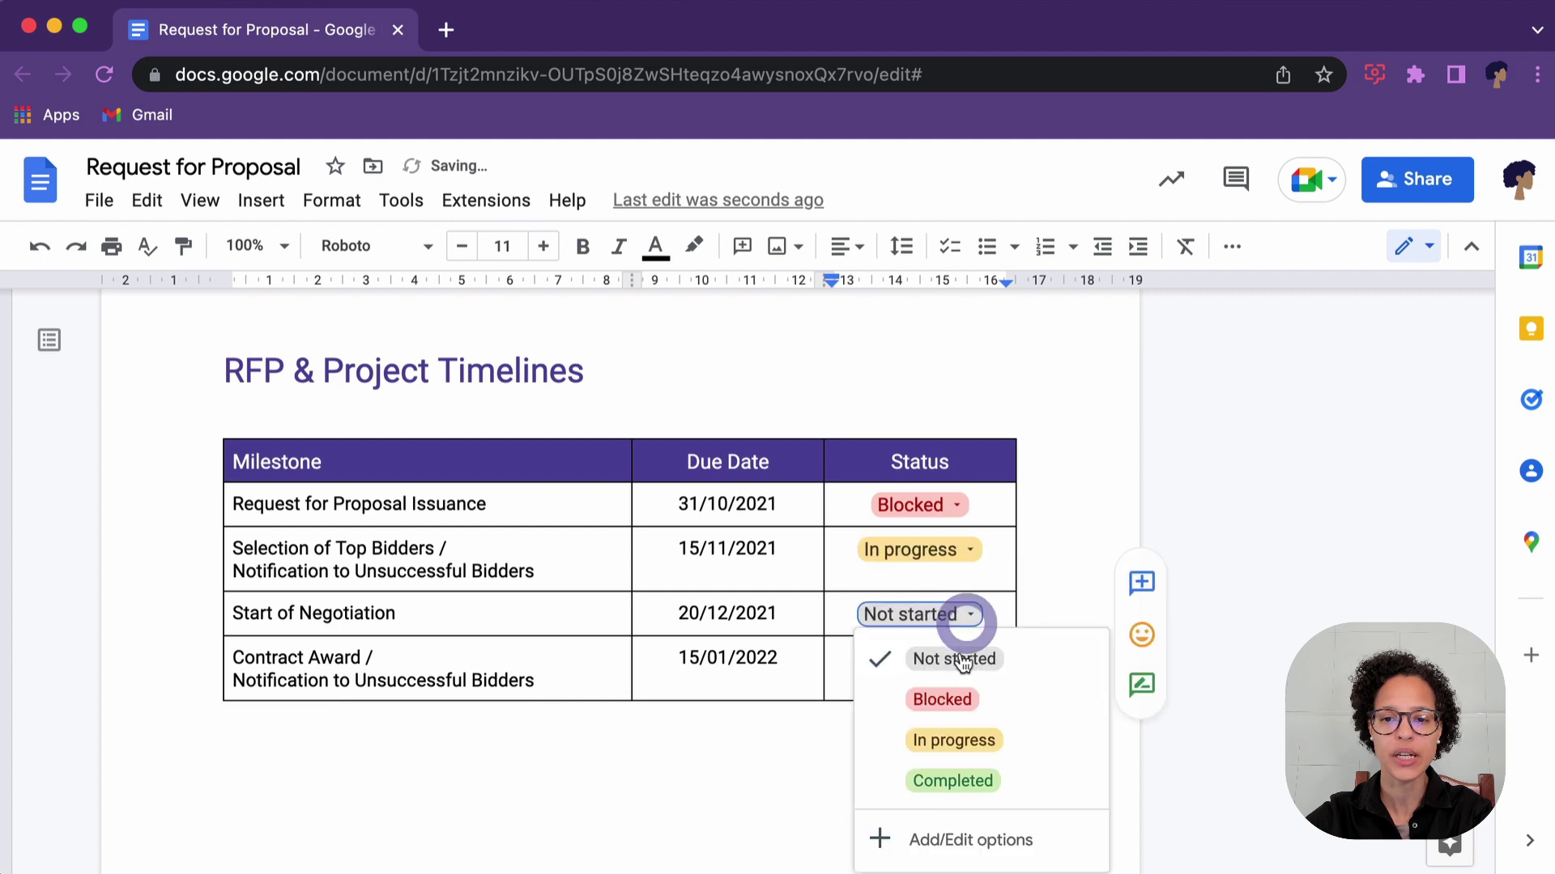
click(954, 781)
click(969, 658)
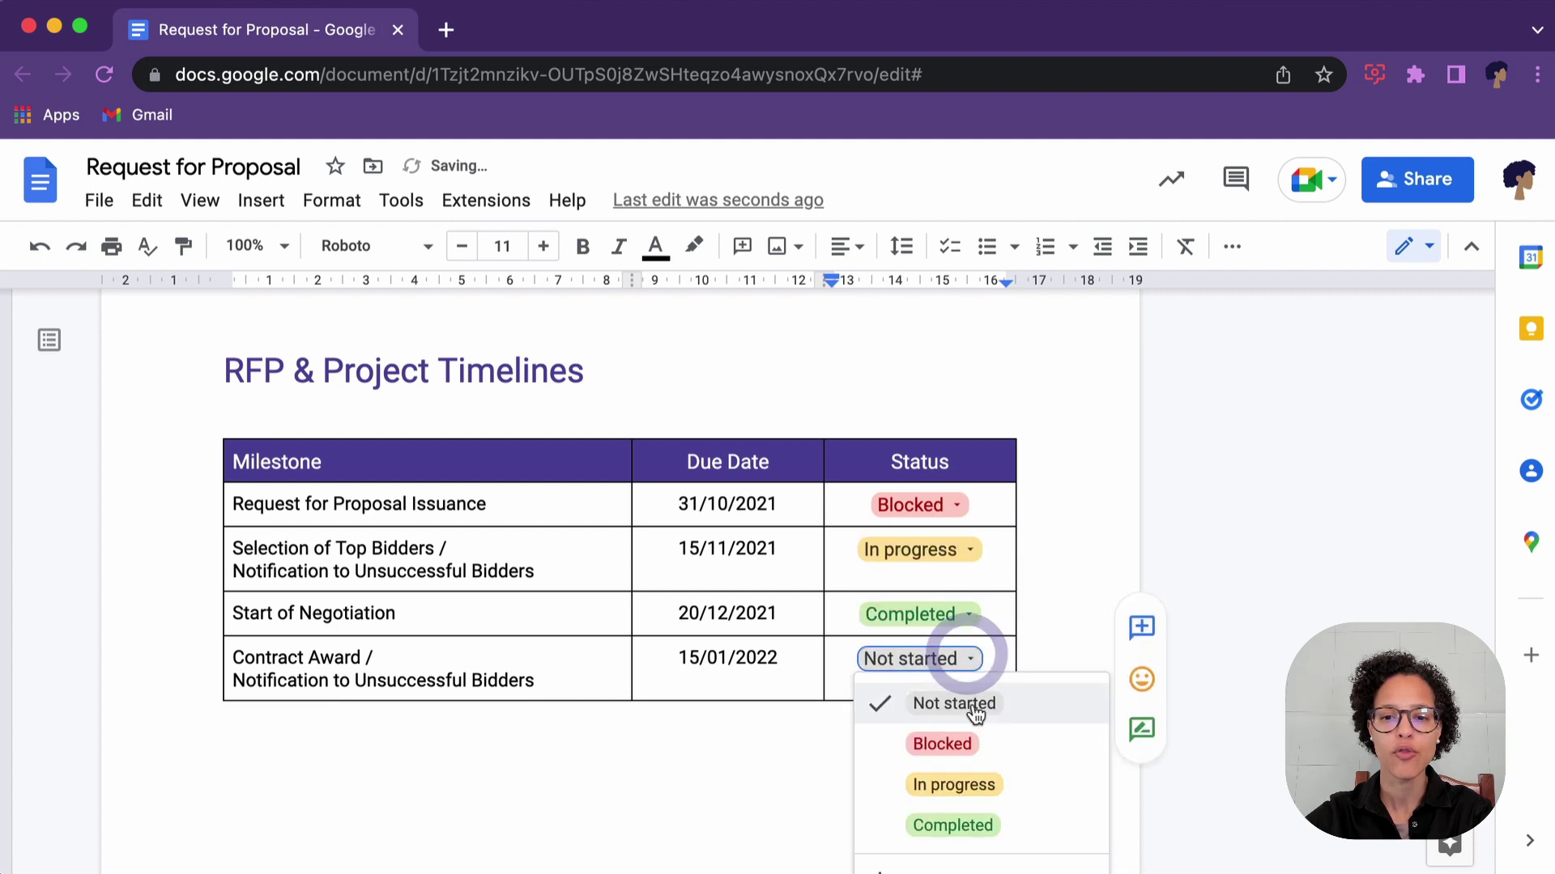
click(838, 614)
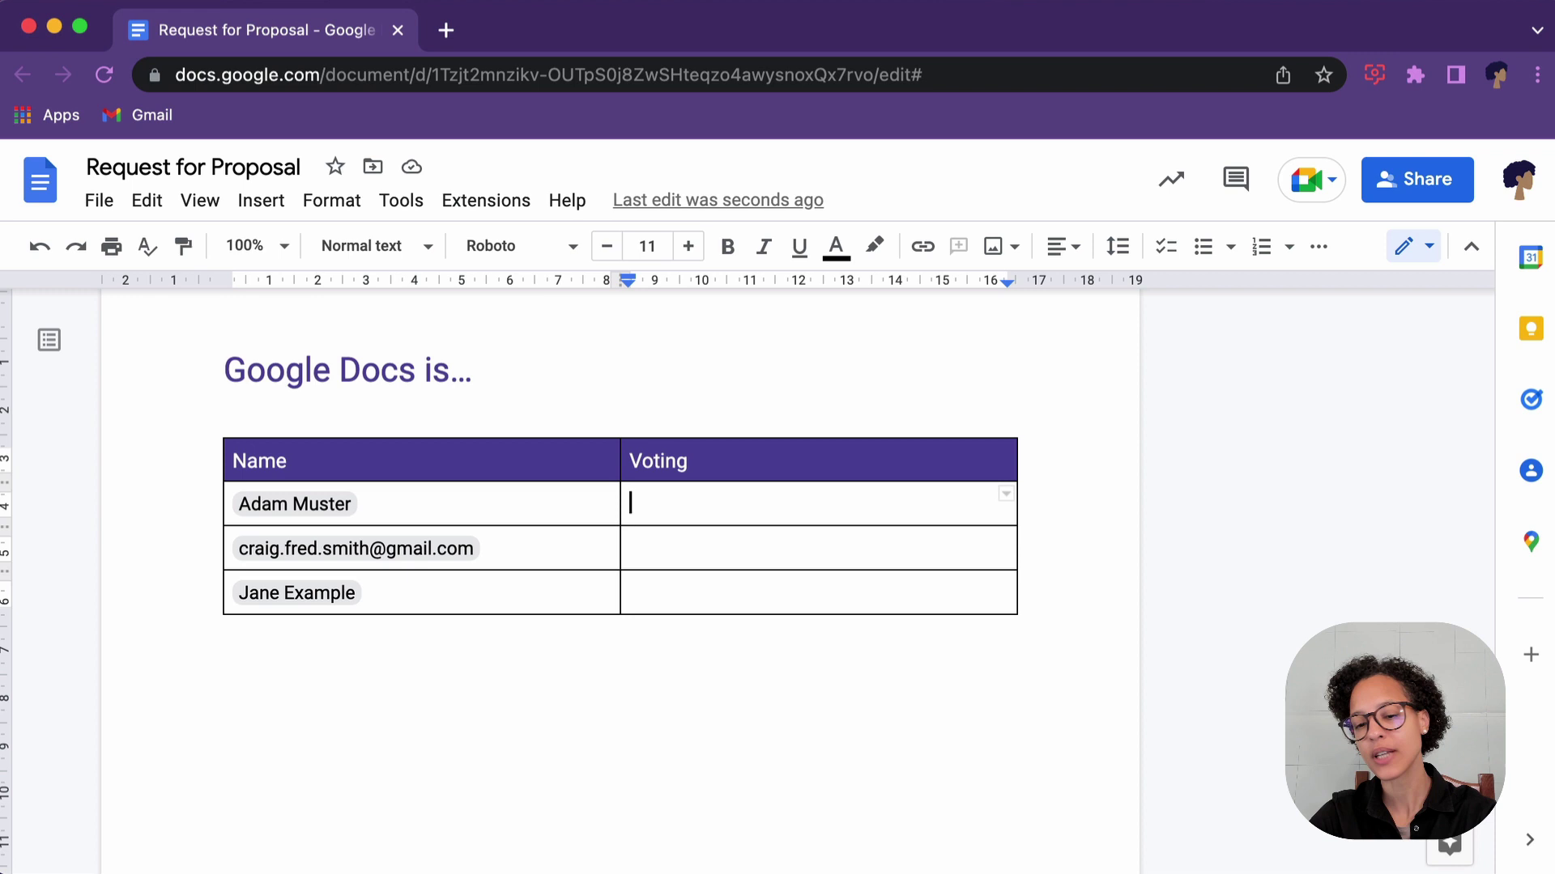
text(@)
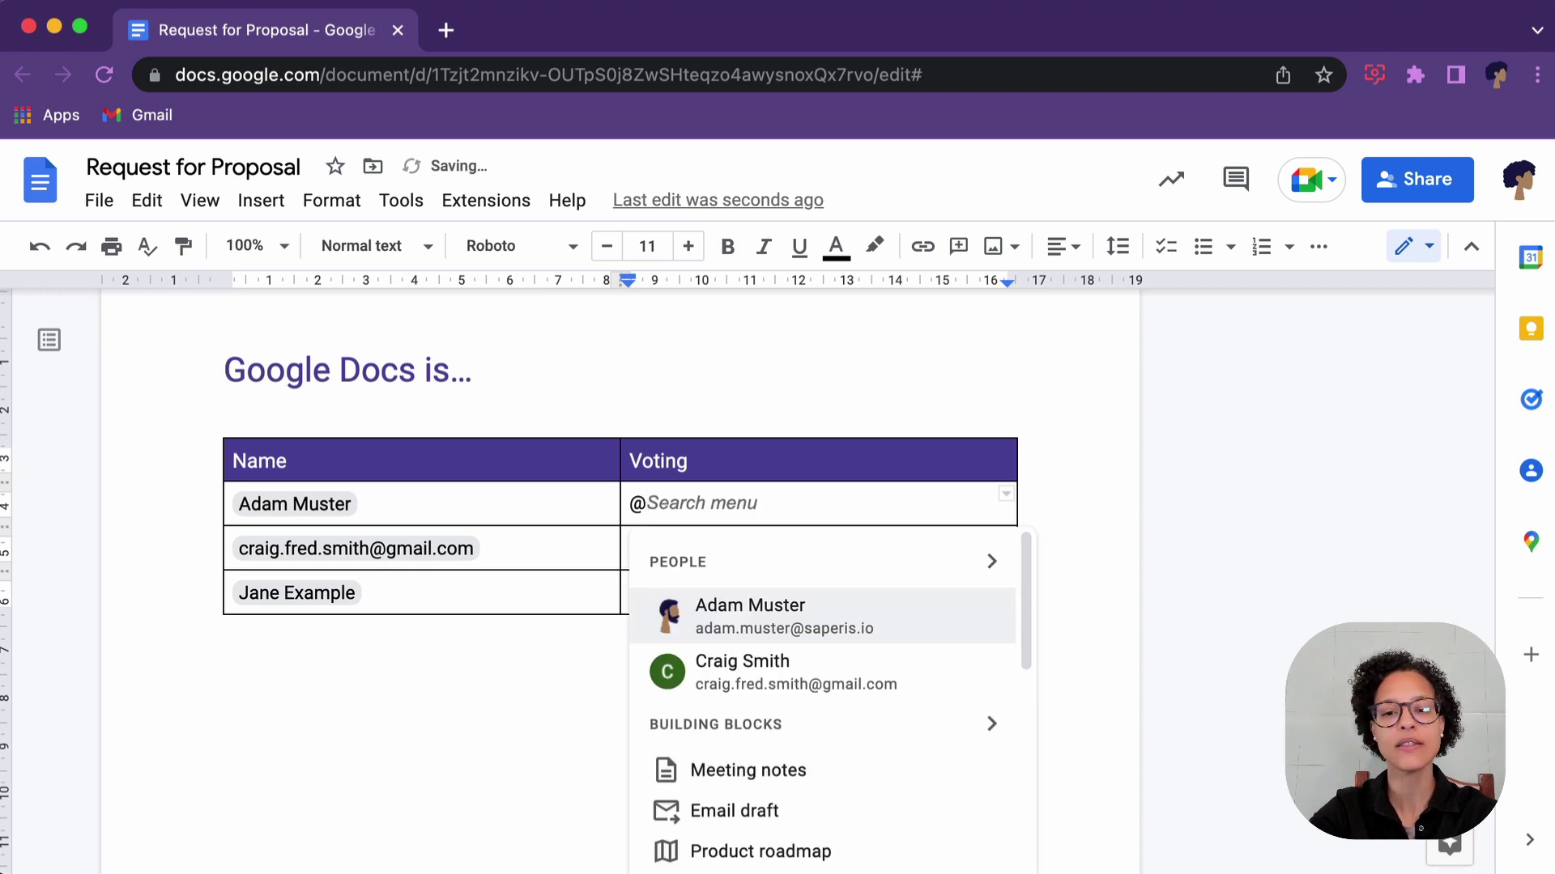
text(dro)
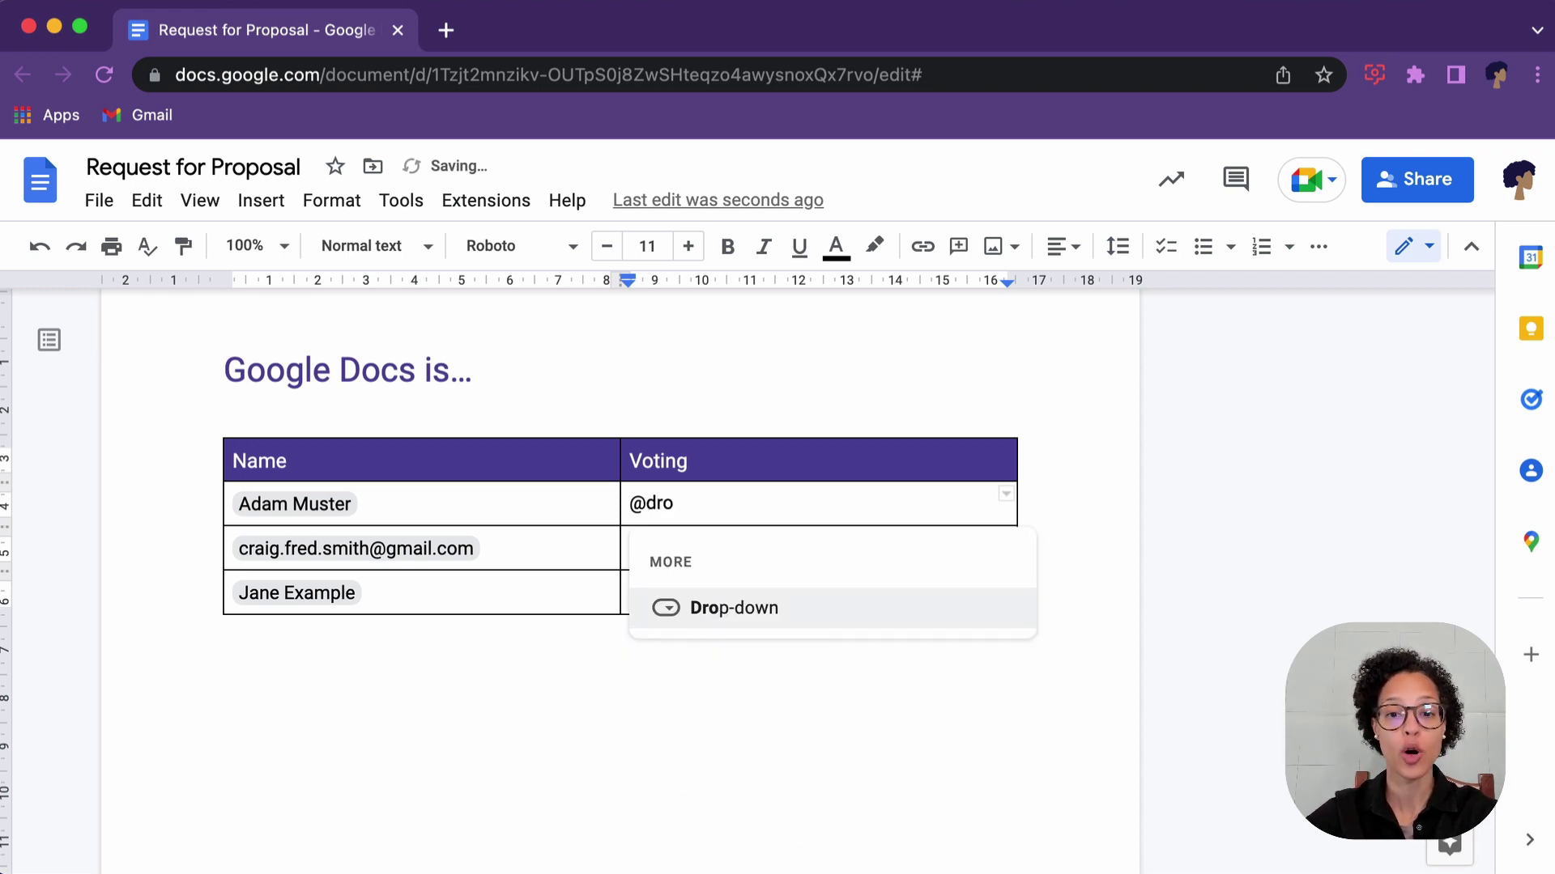
Choose Drop-down from the @ search results in the first Voting cell
click(759, 615)
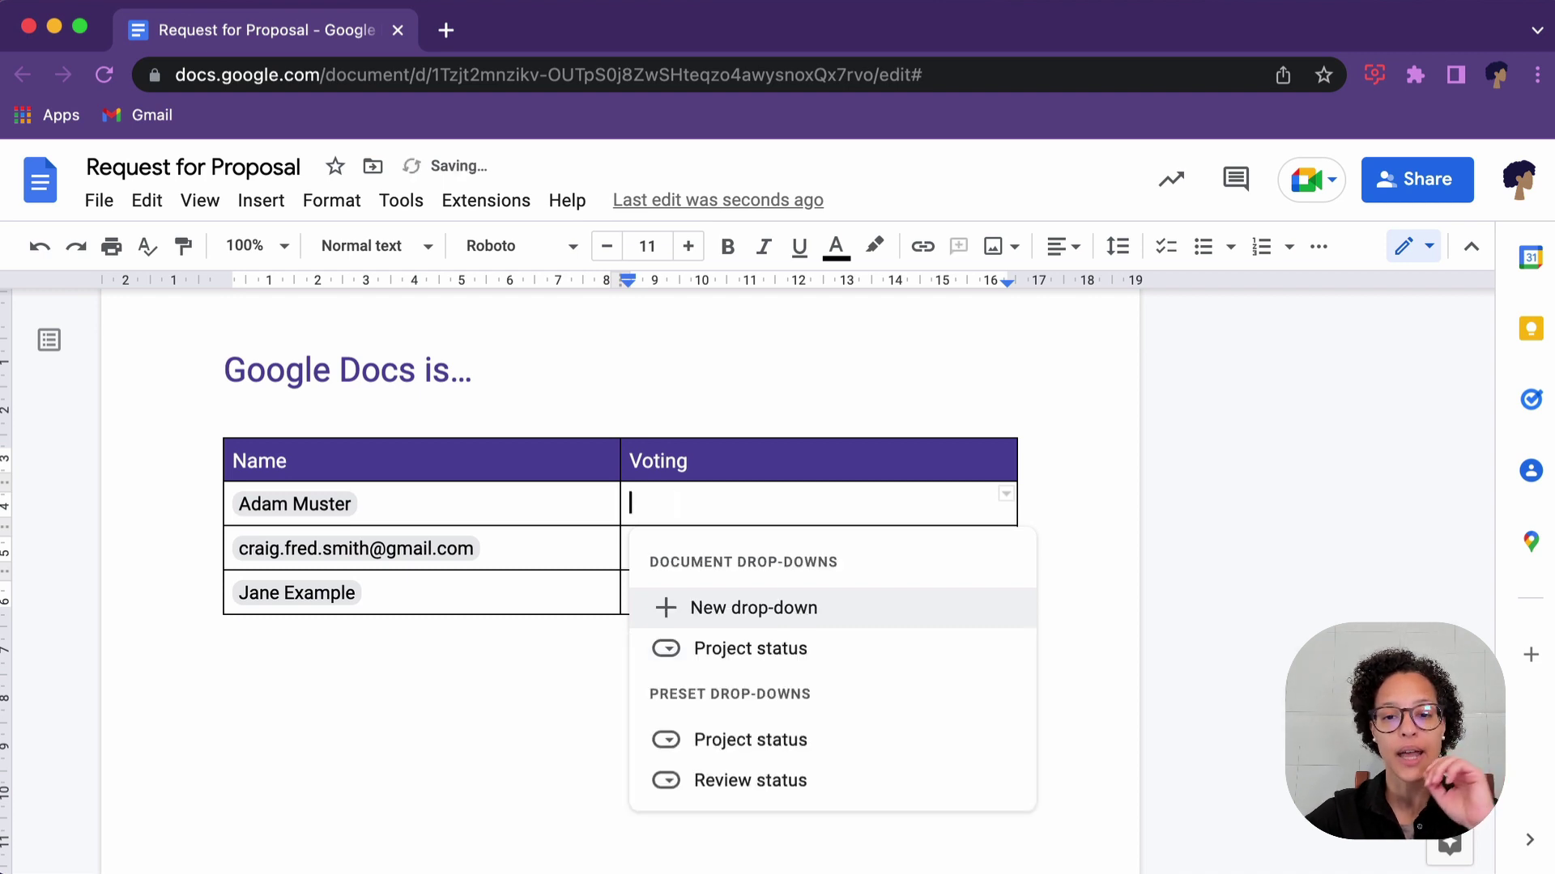
Create a new custom drop-down and replace its template name with Voting
click(725, 615)
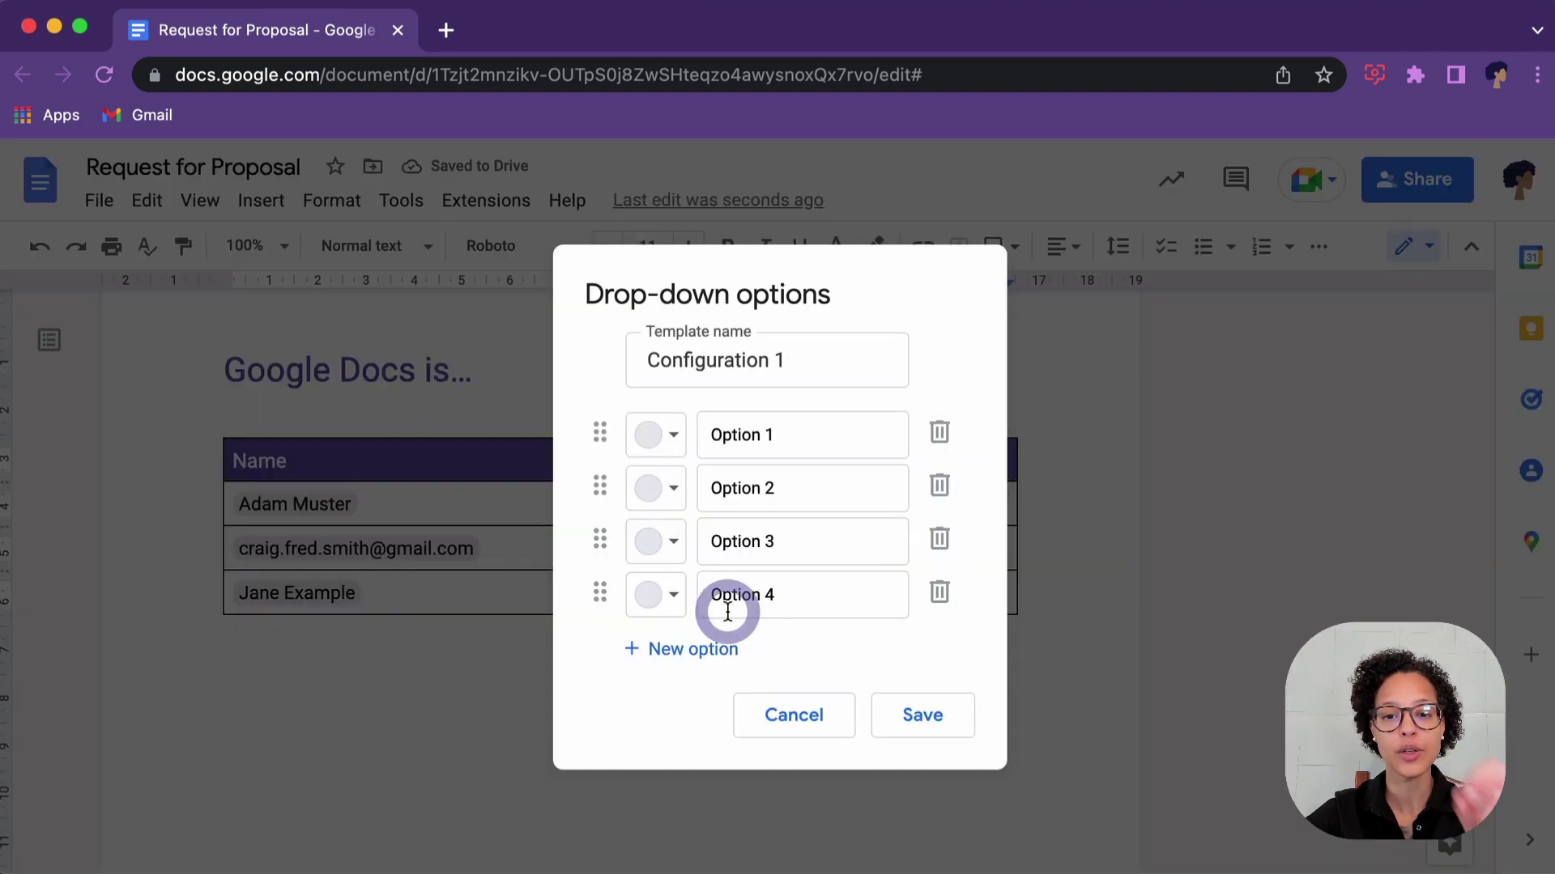
triple_click(812, 361)
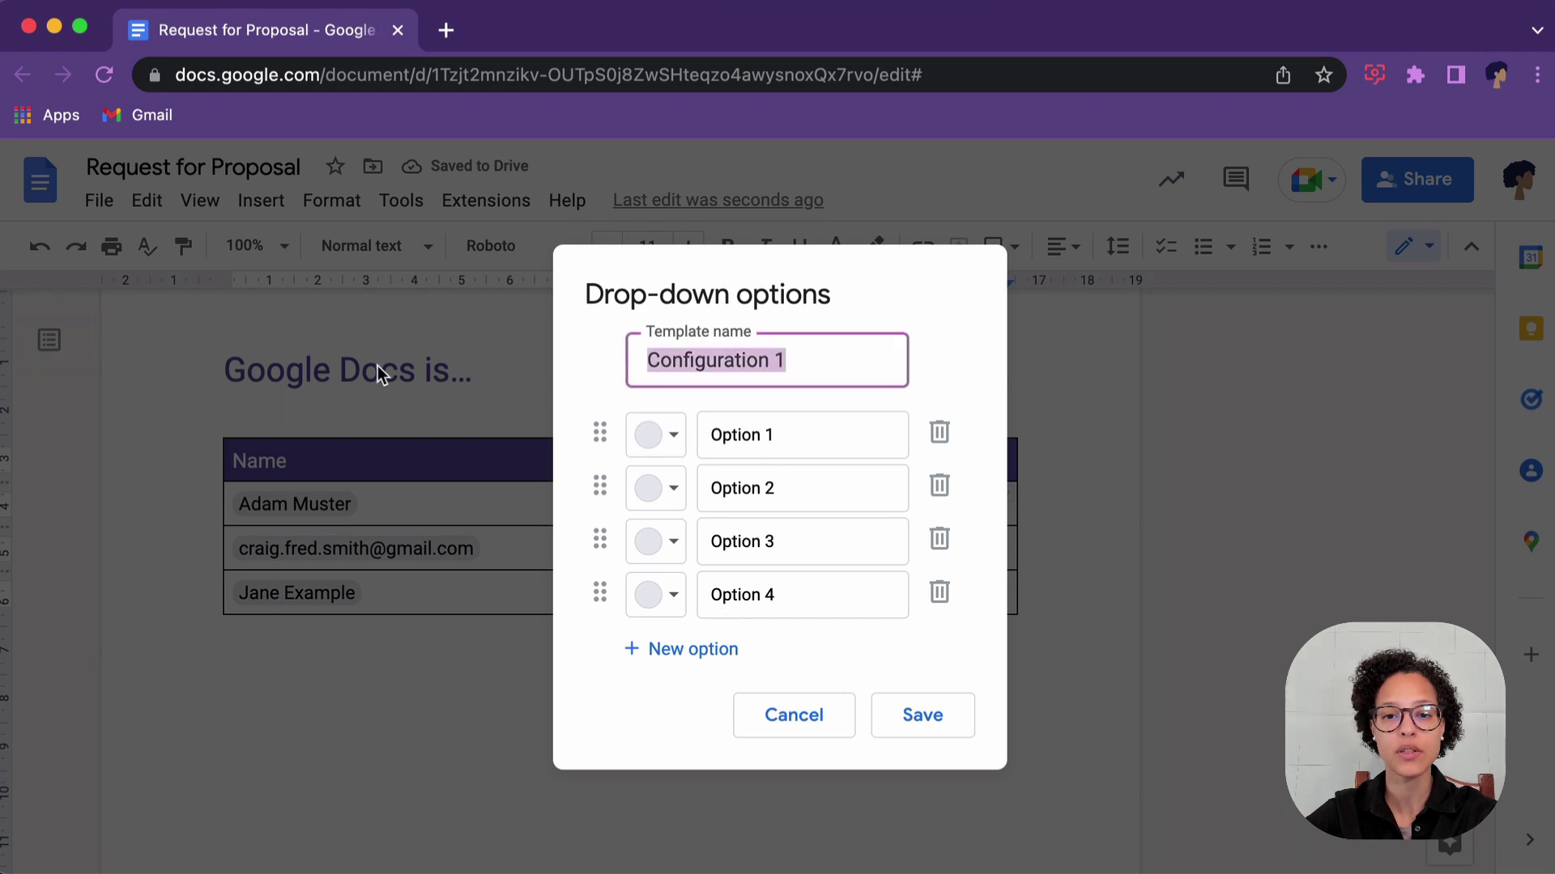
text(P)
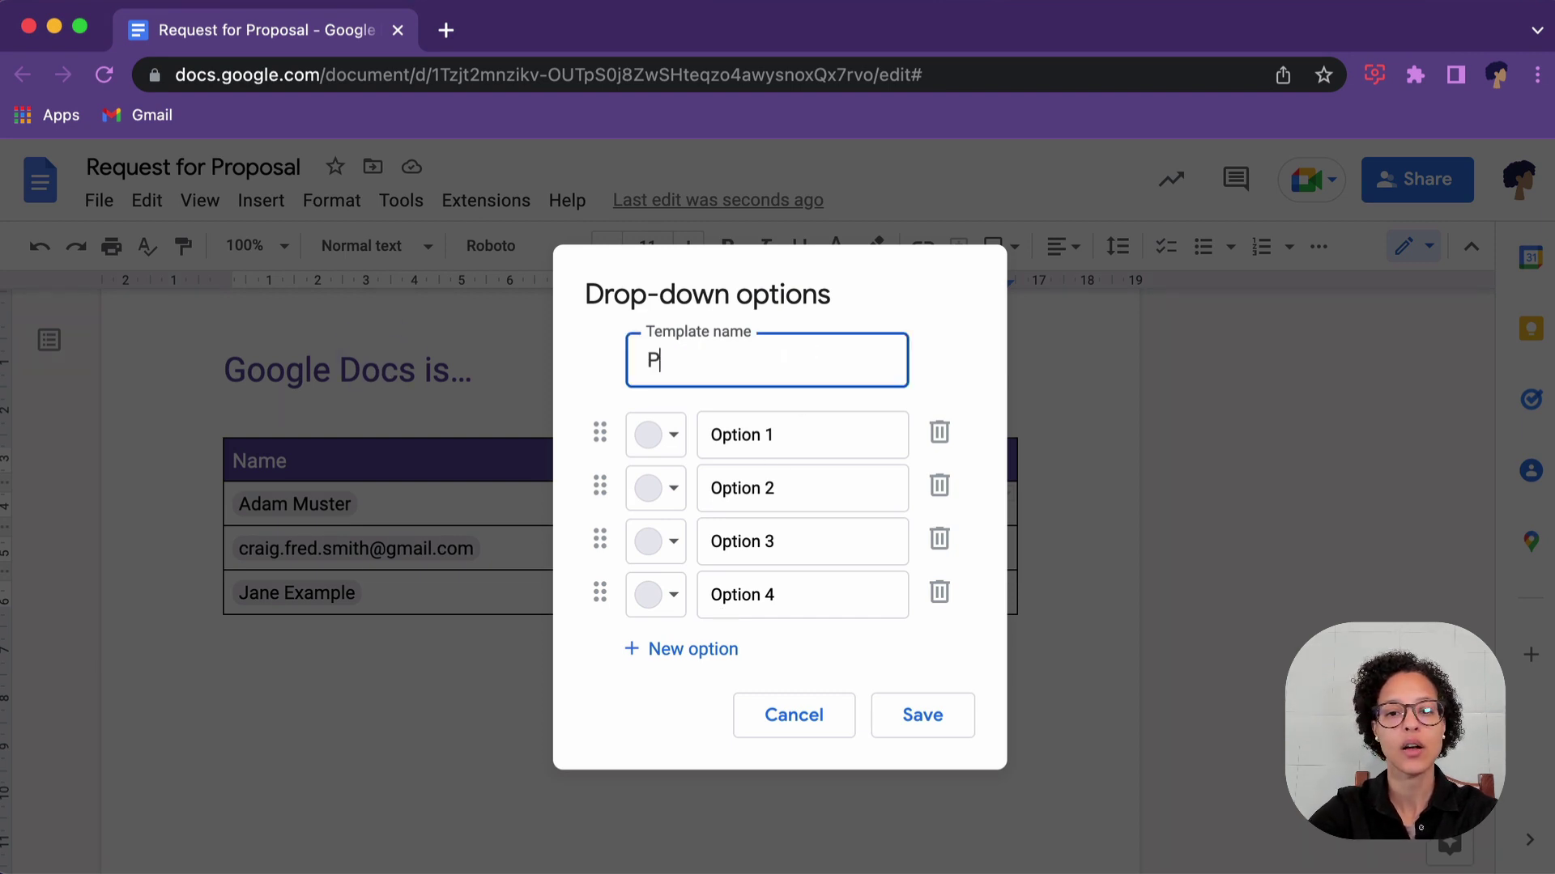
key(BackSpace)
text(Options)
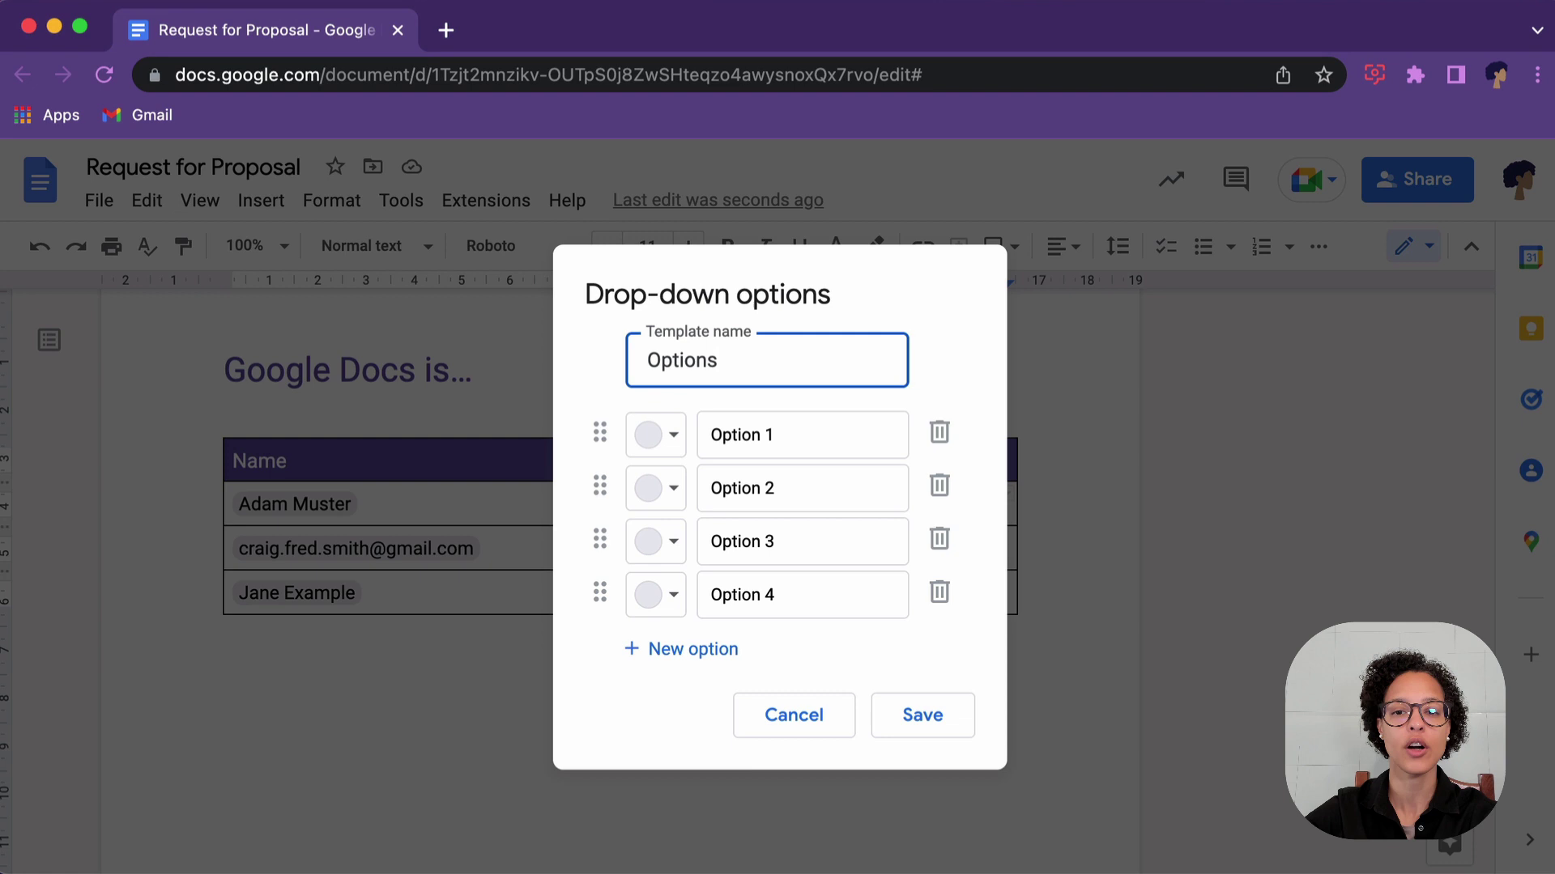
Name the options Awesome, Good and Nah! and remove the fourth placeholder
click(790, 431)
drag(791, 431, 676, 425)
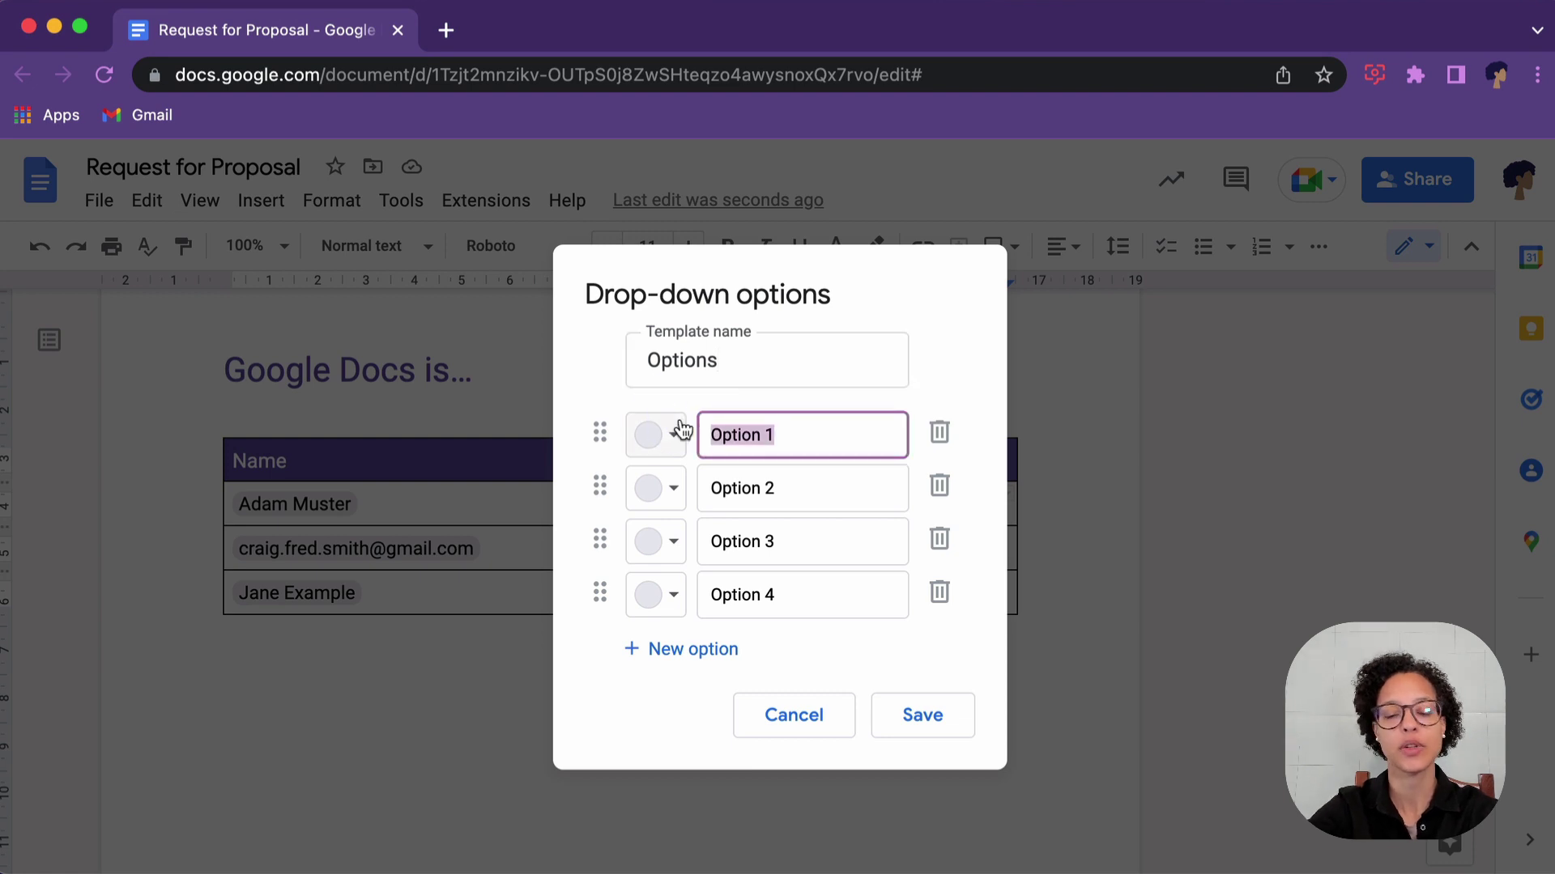
text(Awesome)
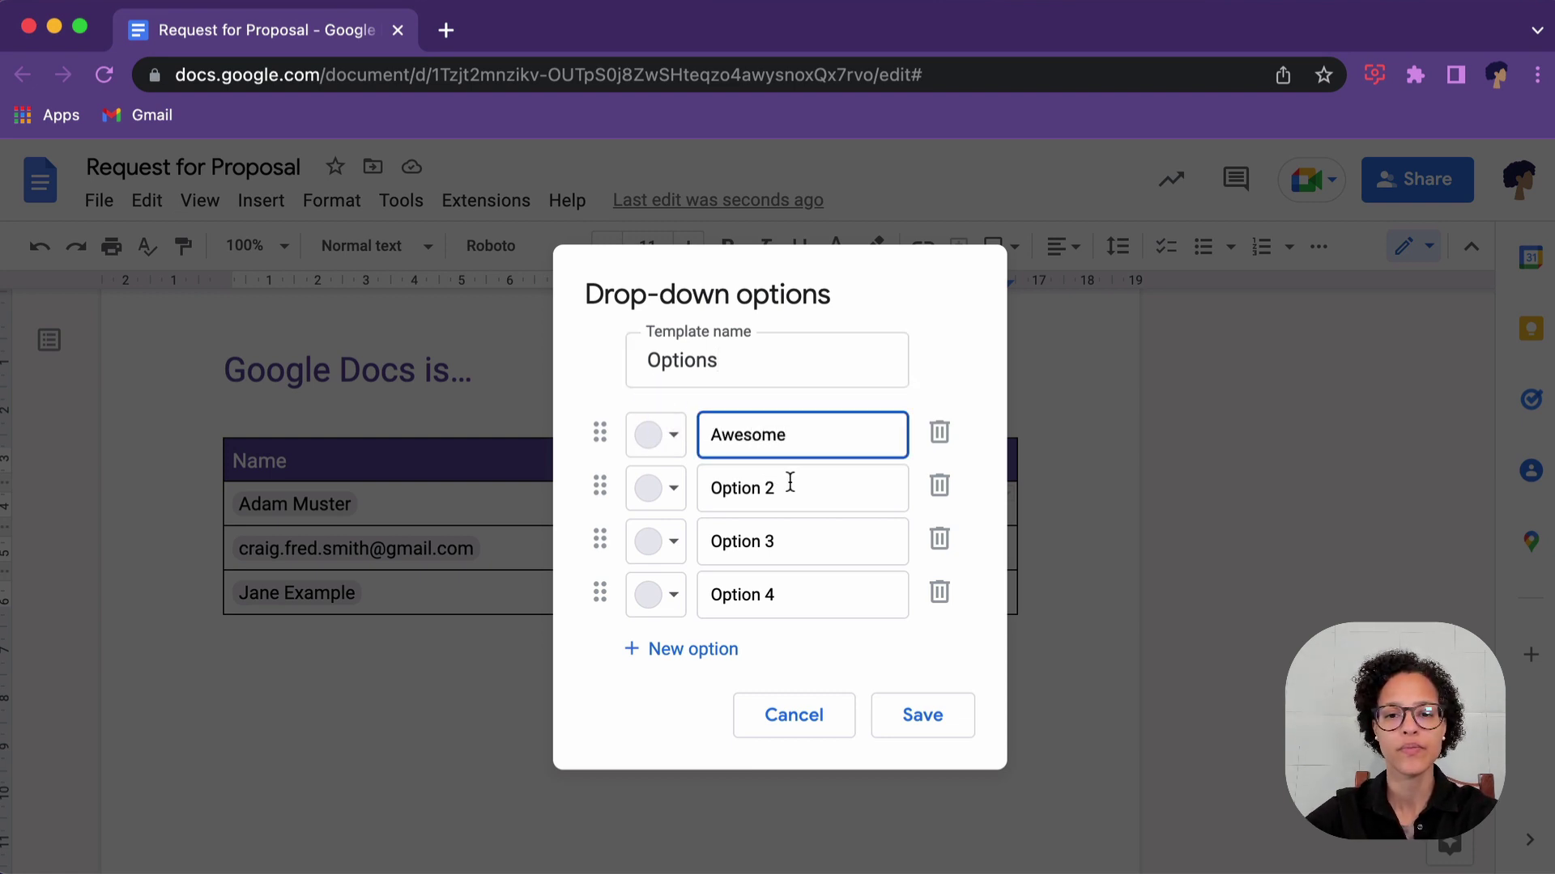
drag(791, 482, 681, 483)
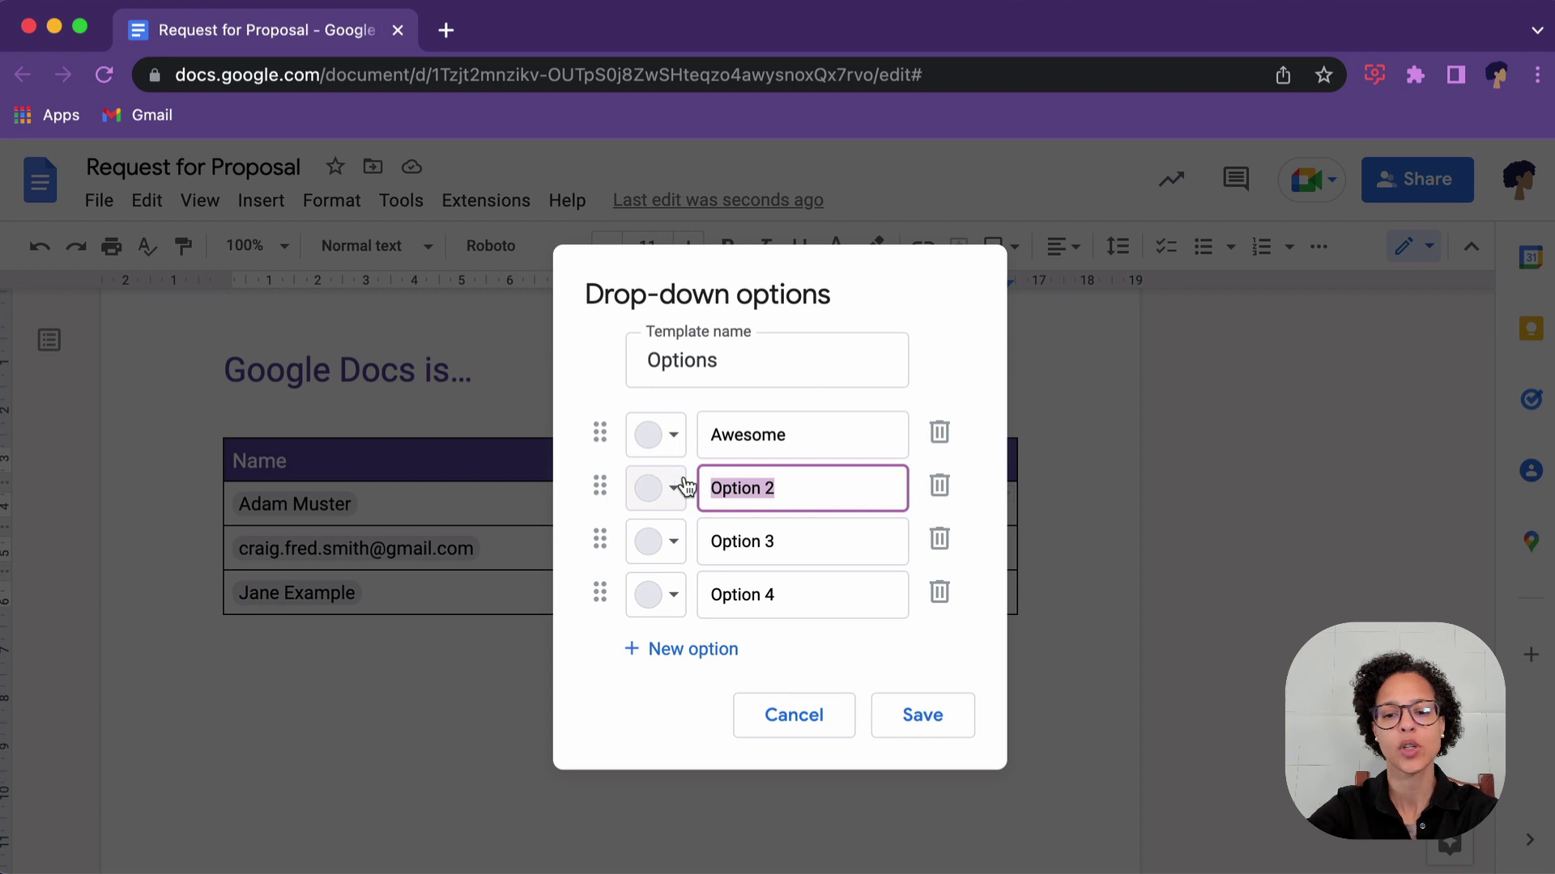
text(Good)
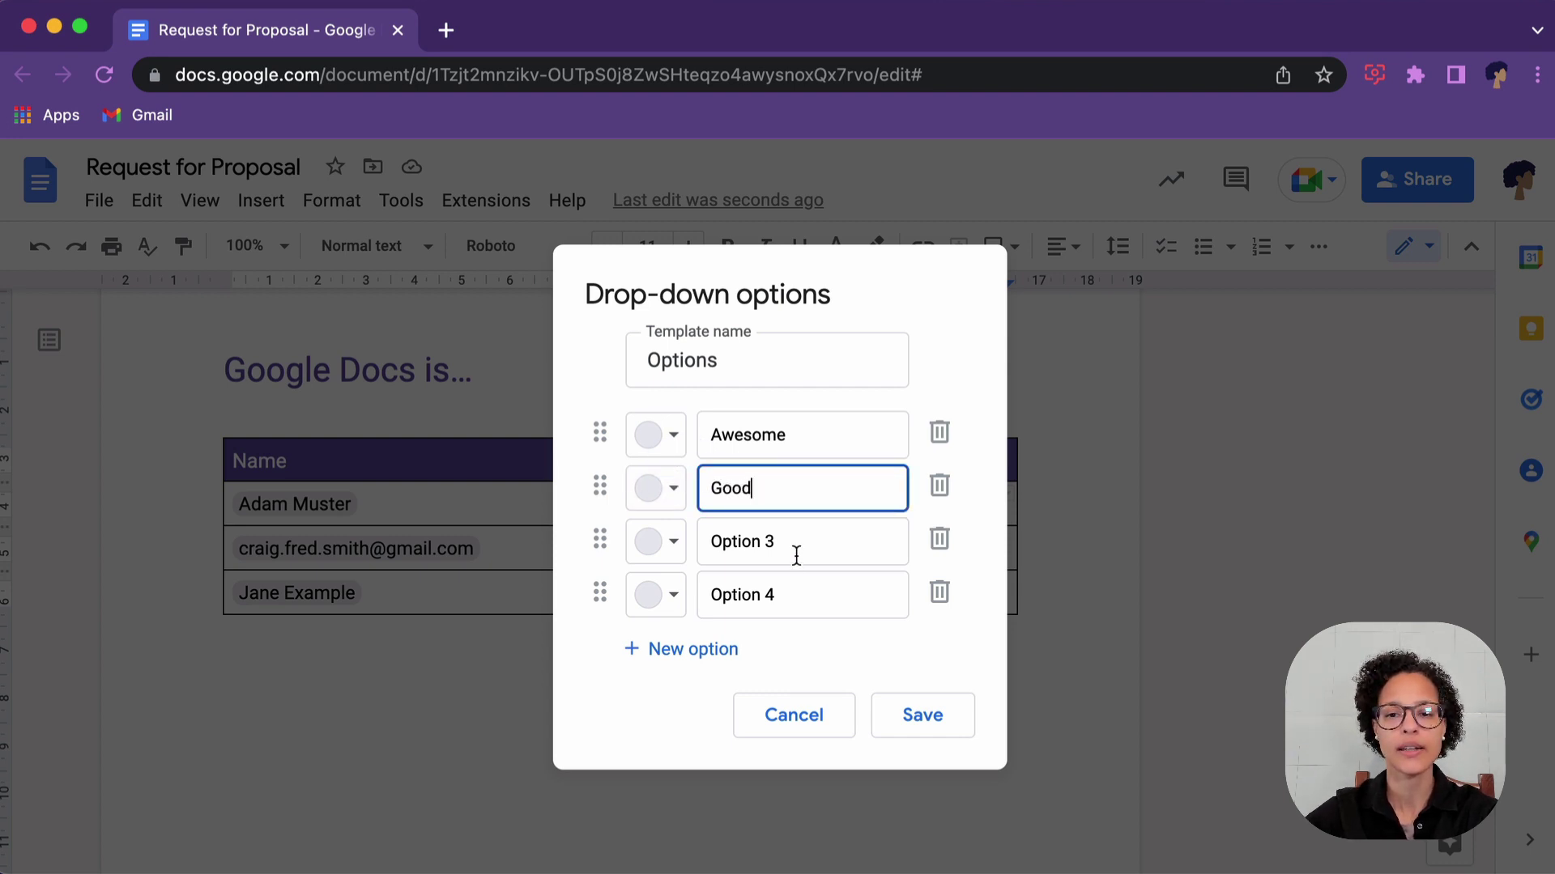
drag(795, 546, 641, 547)
text(Nah!)
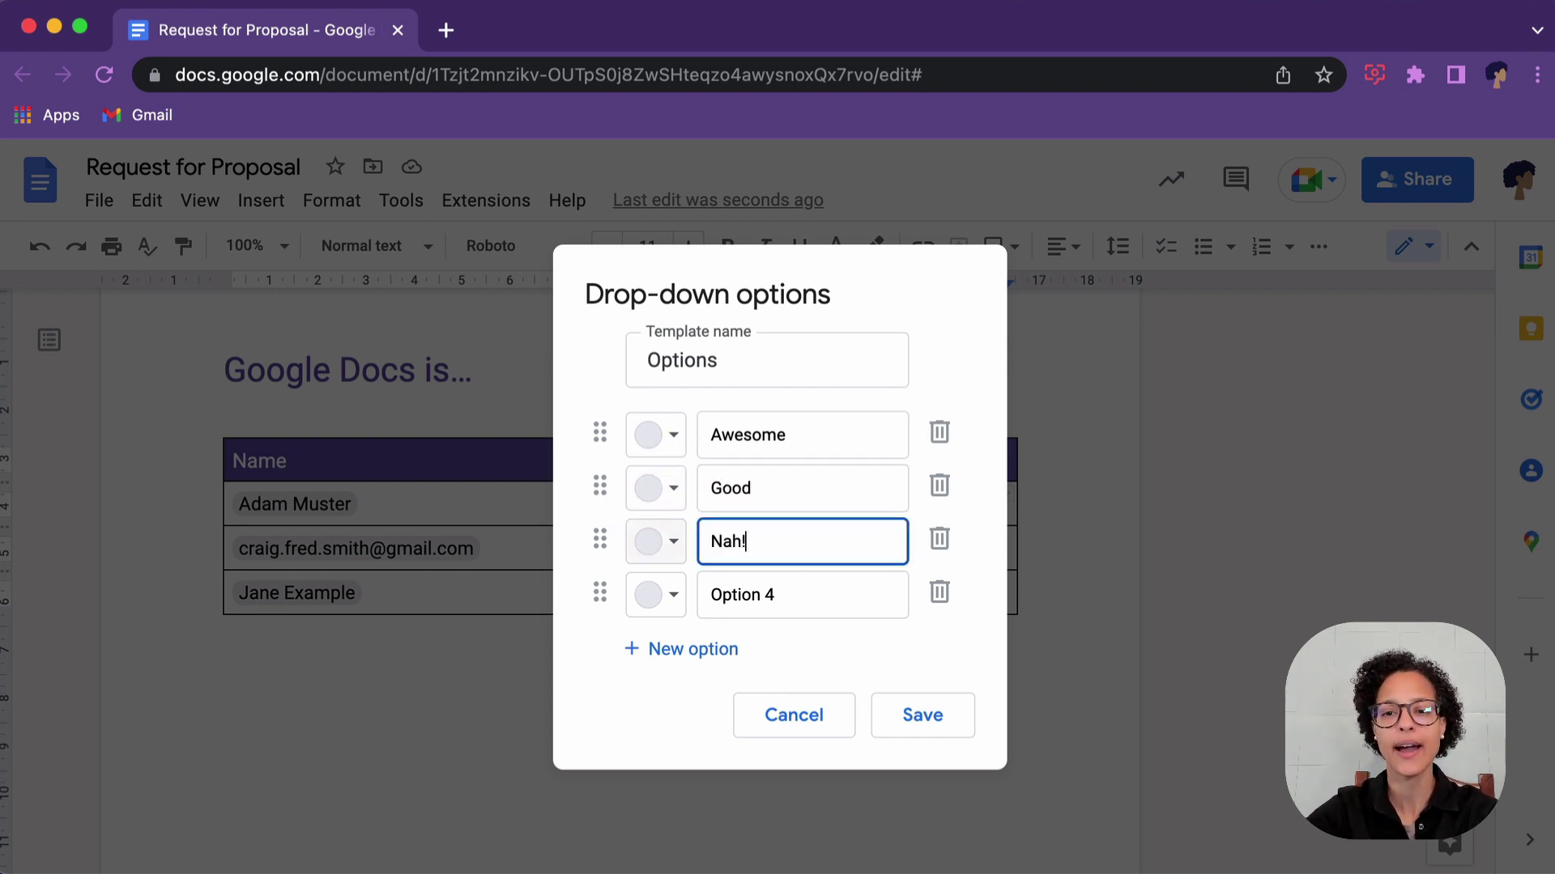
click(939, 594)
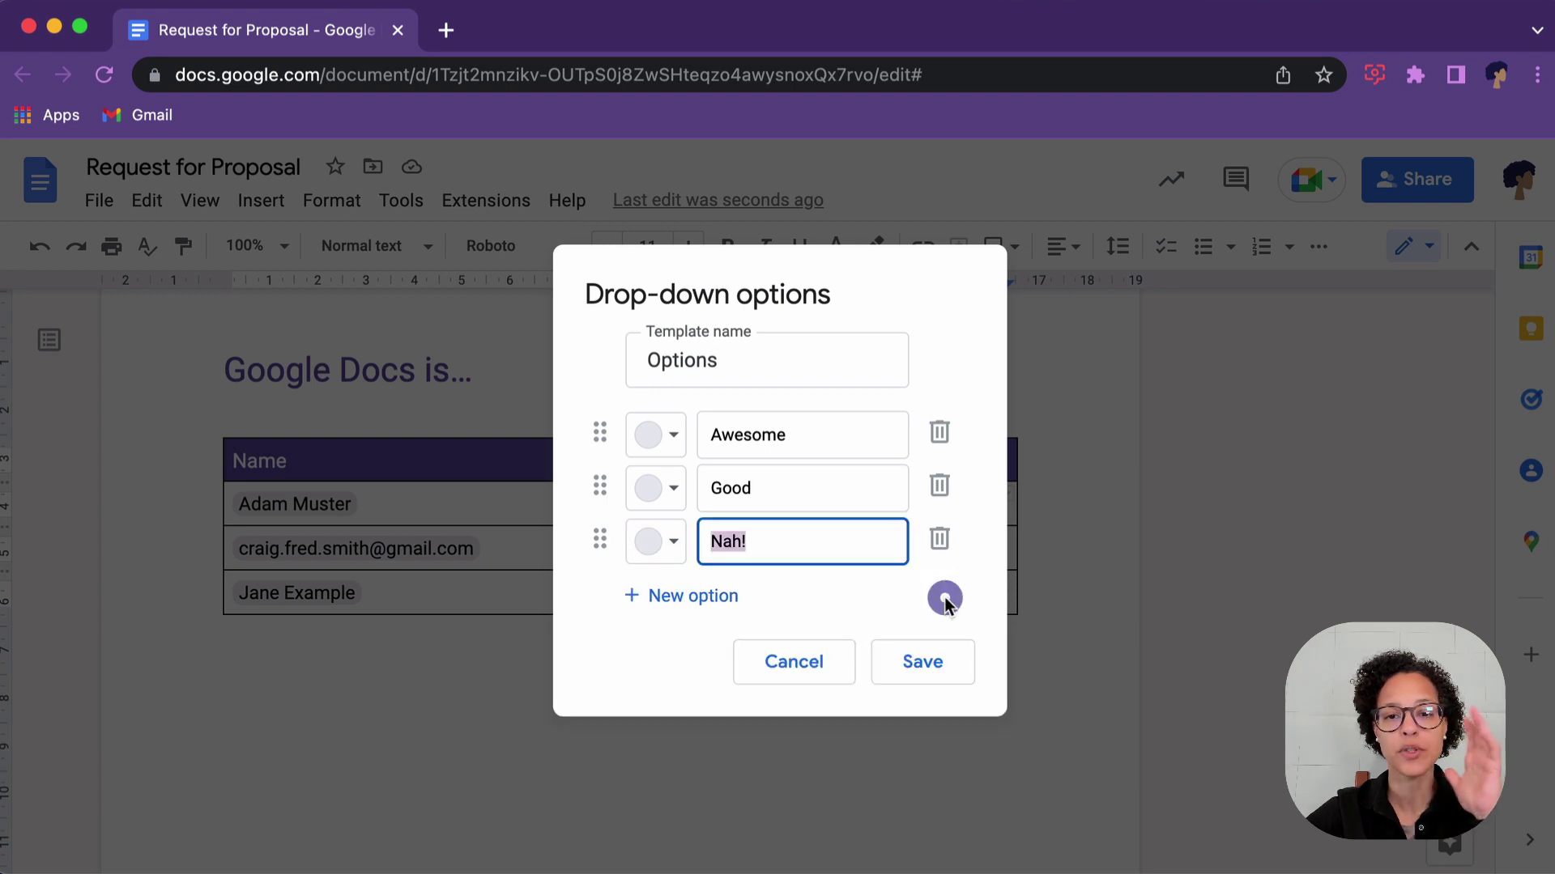
Colour Awesome dark brown, Good blue and Nah! red, then save the drop-down into the cell
click(647, 435)
click(710, 528)
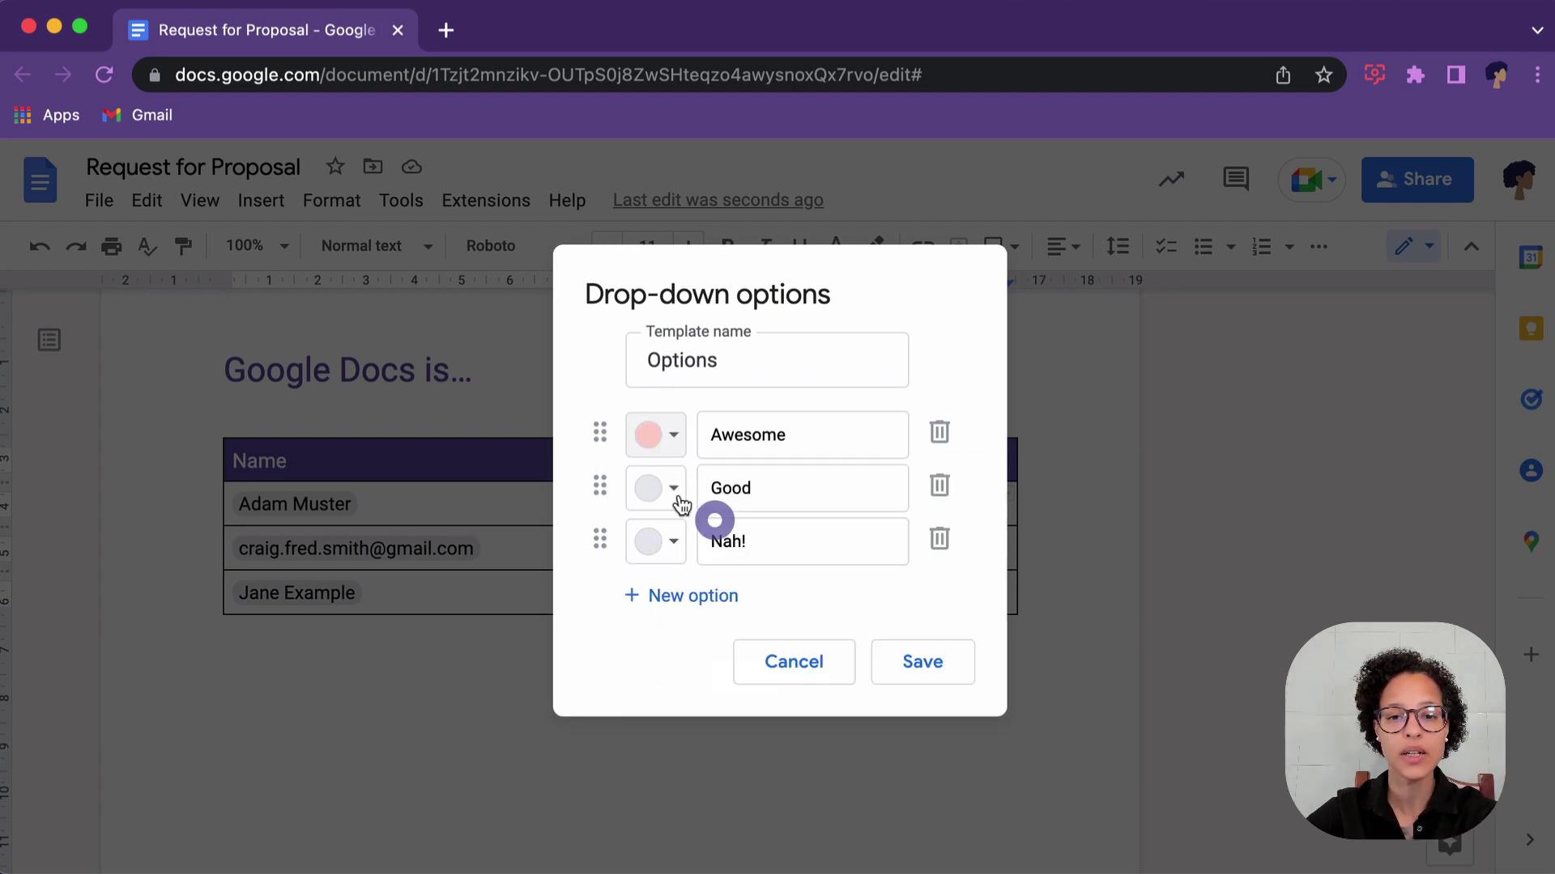
click(656, 436)
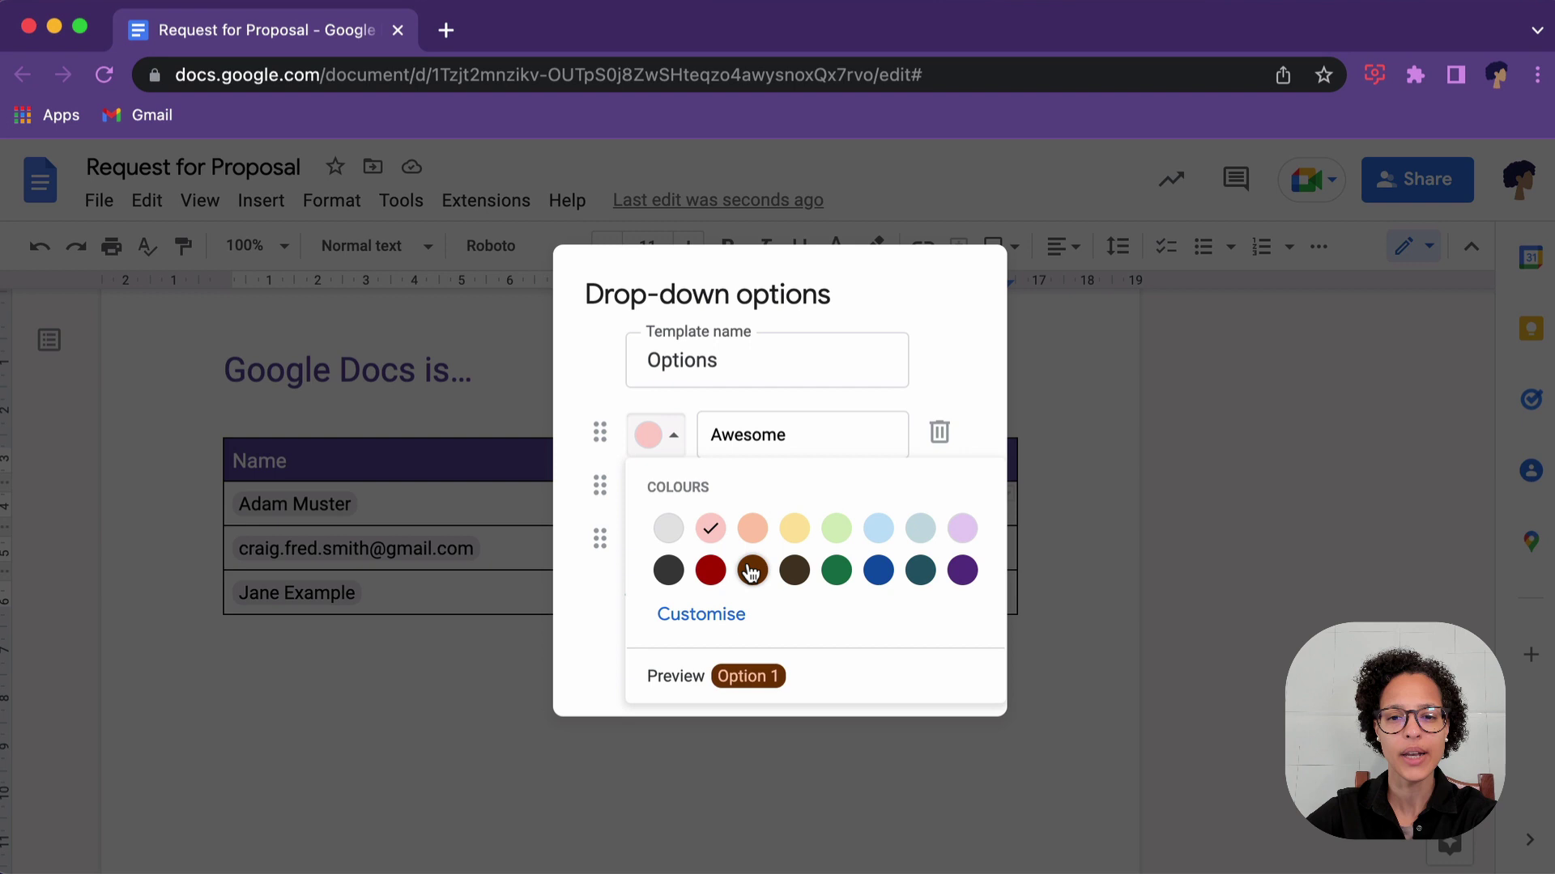
click(752, 570)
click(677, 543)
click(671, 486)
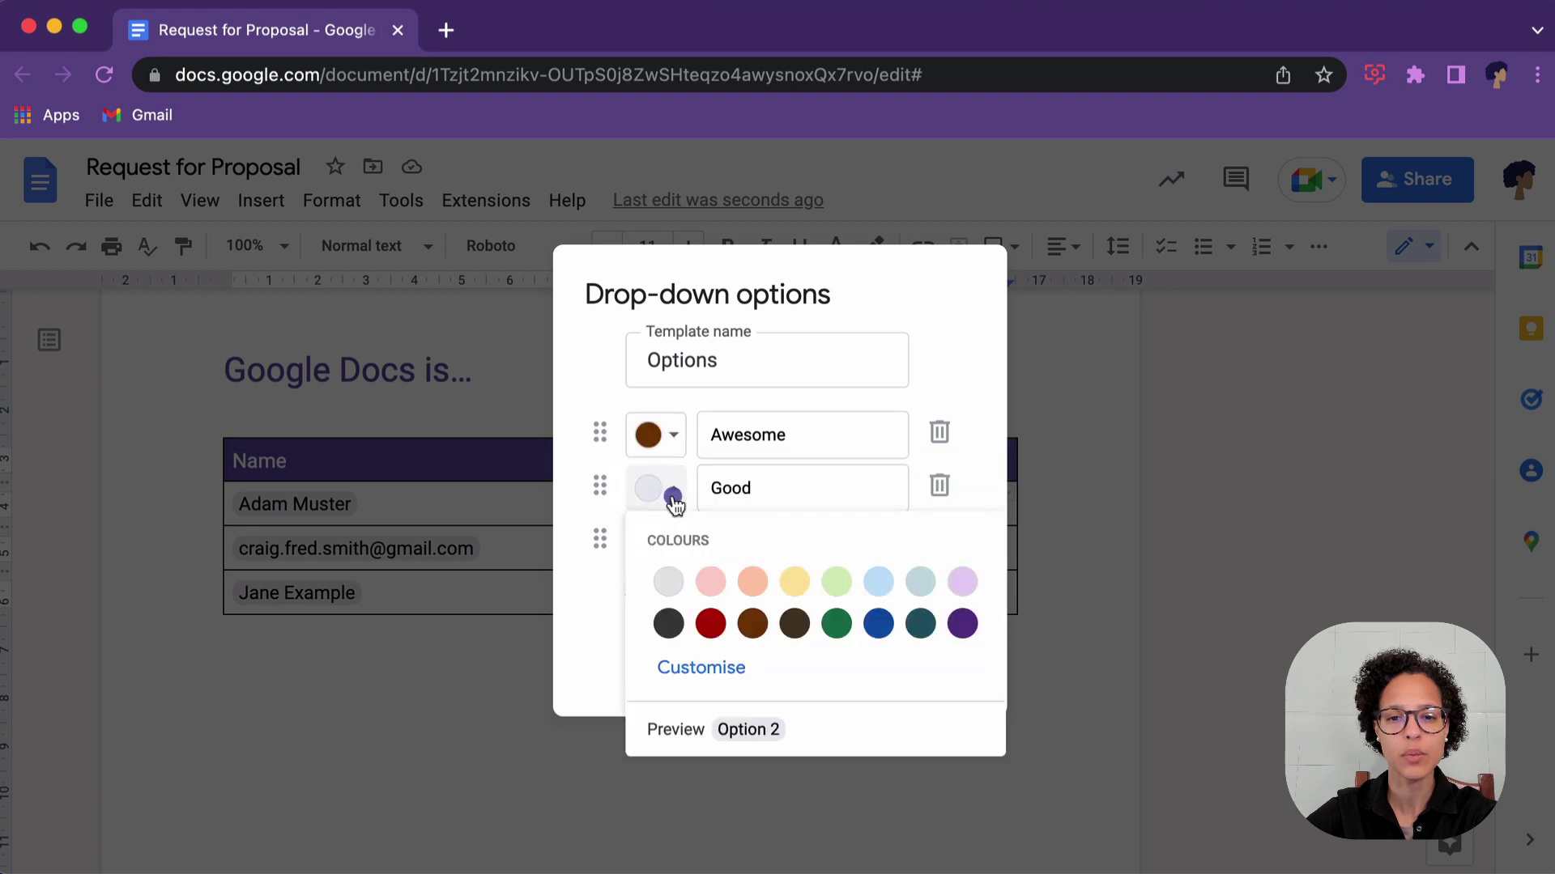
click(887, 624)
click(656, 542)
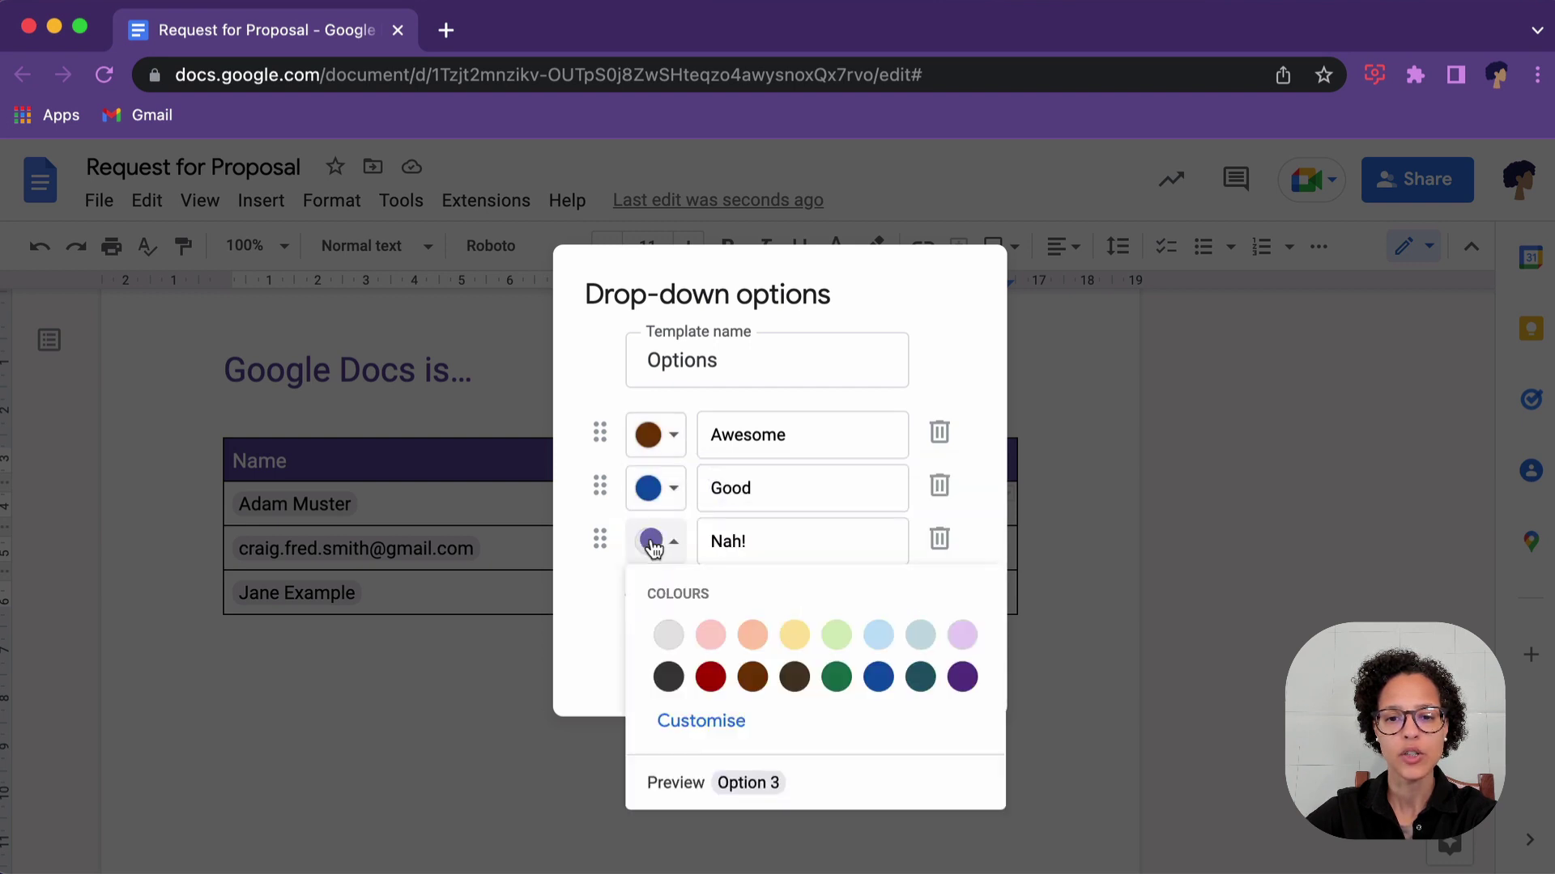
click(713, 679)
click(913, 664)
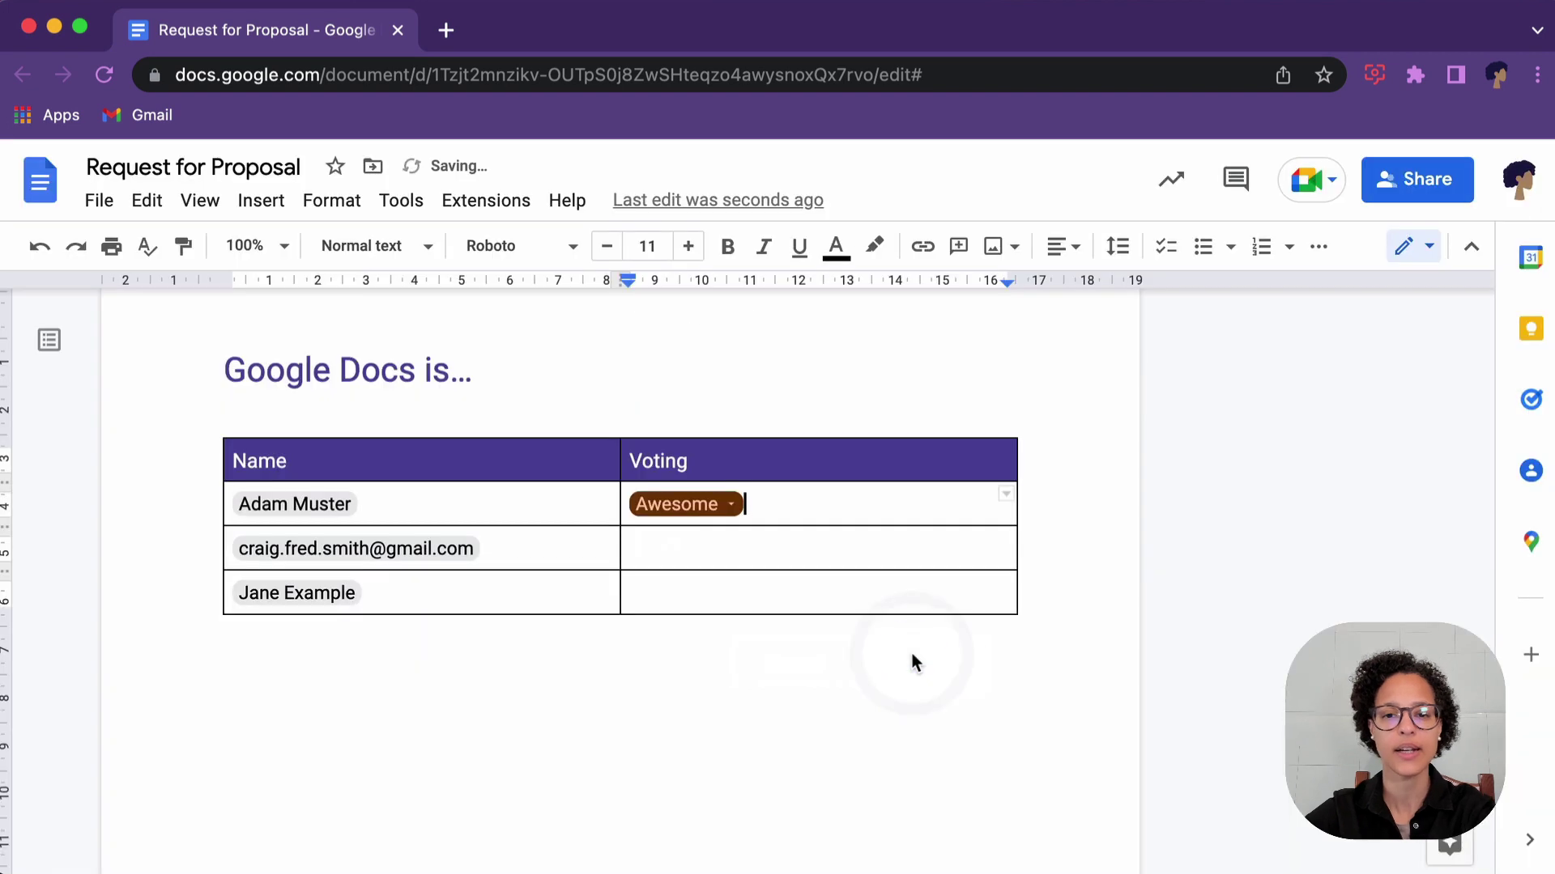
Copy the Awesome chip from the first Voting cell
click(732, 505)
click(774, 500)
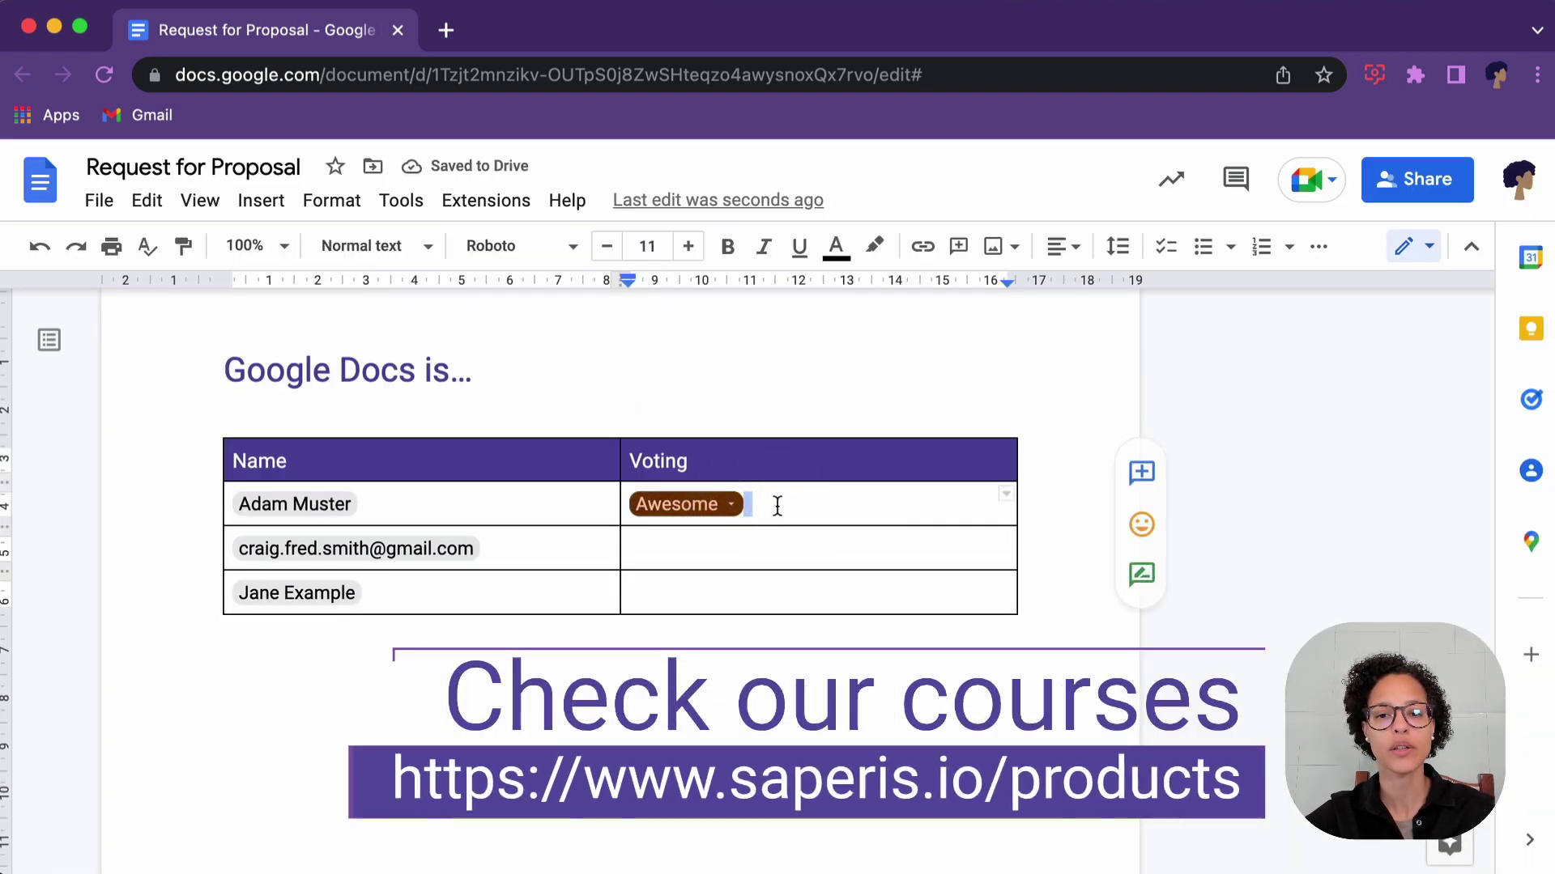
click(773, 504)
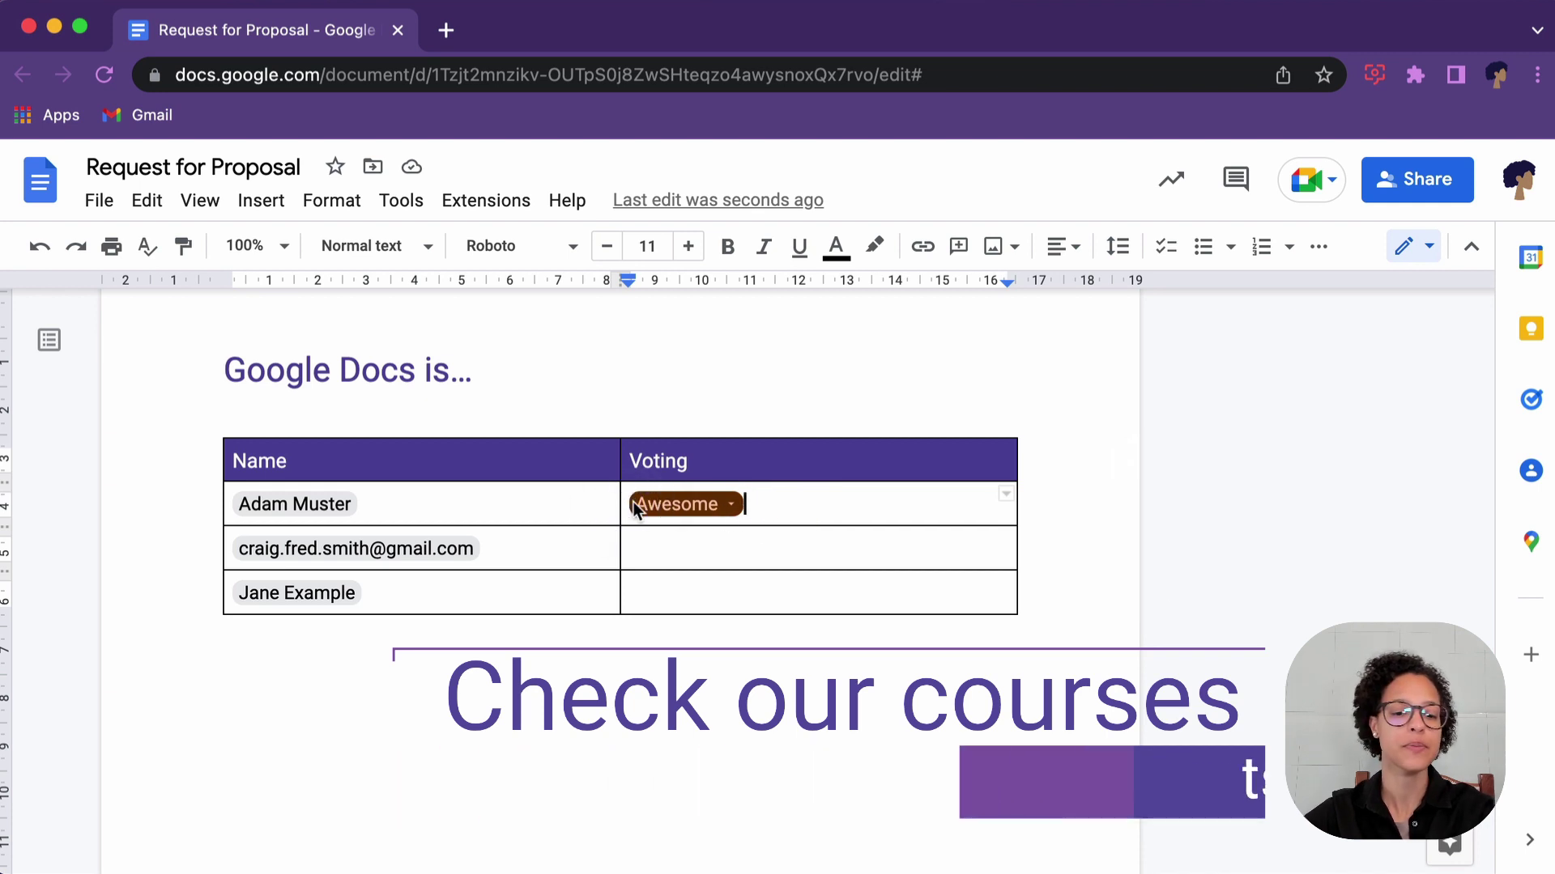
click(685, 512)
right_click(685, 511)
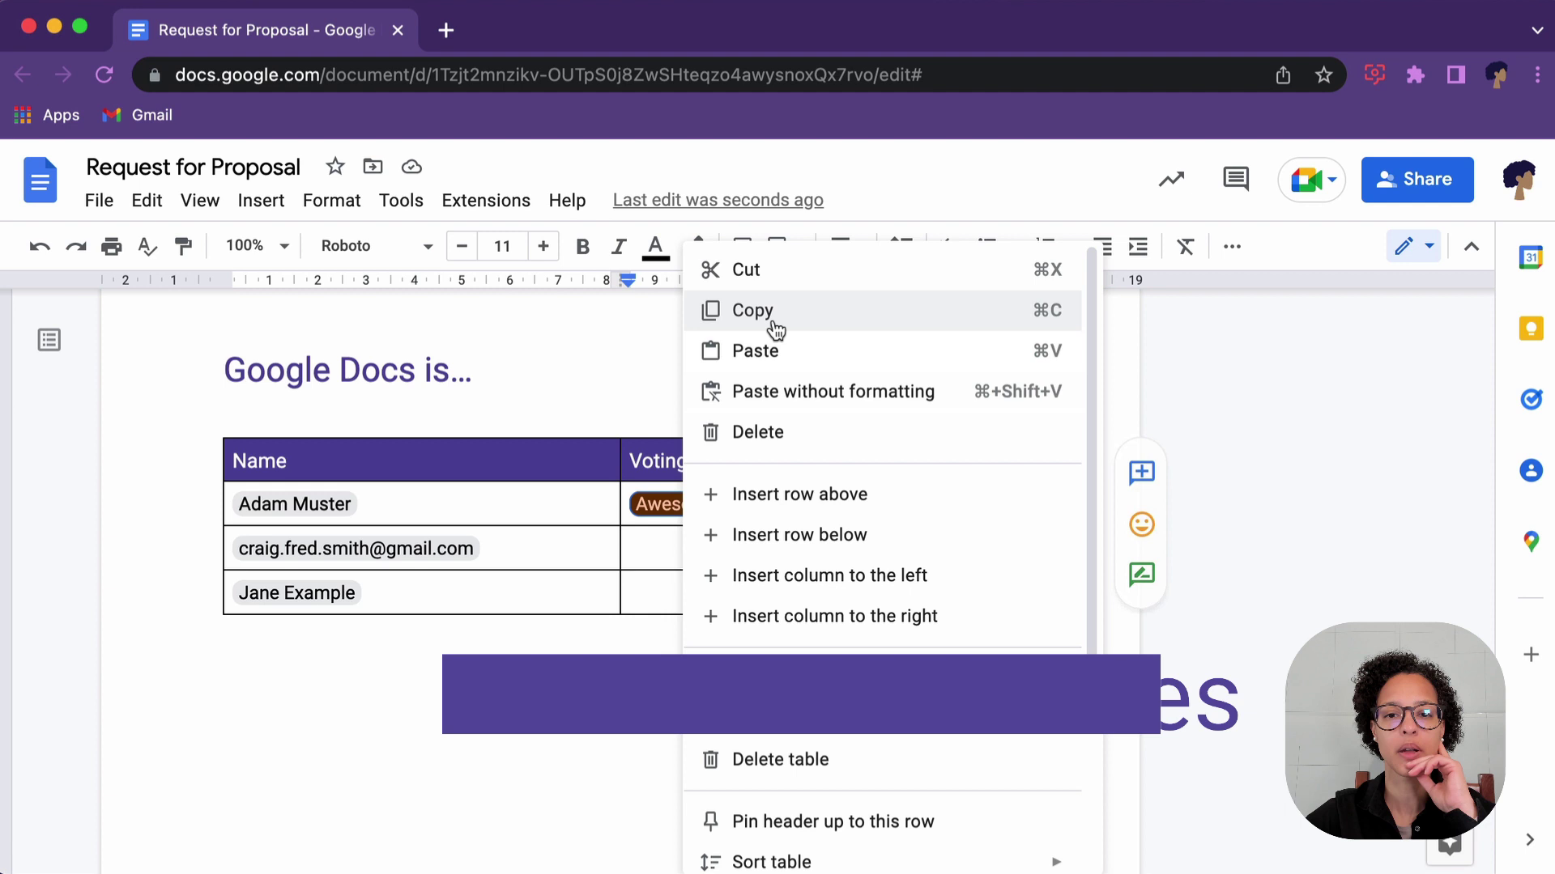
click(771, 326)
Paste Awesome chips into the two empty Voting cells
click(714, 542)
drag(715, 542, 718, 611)
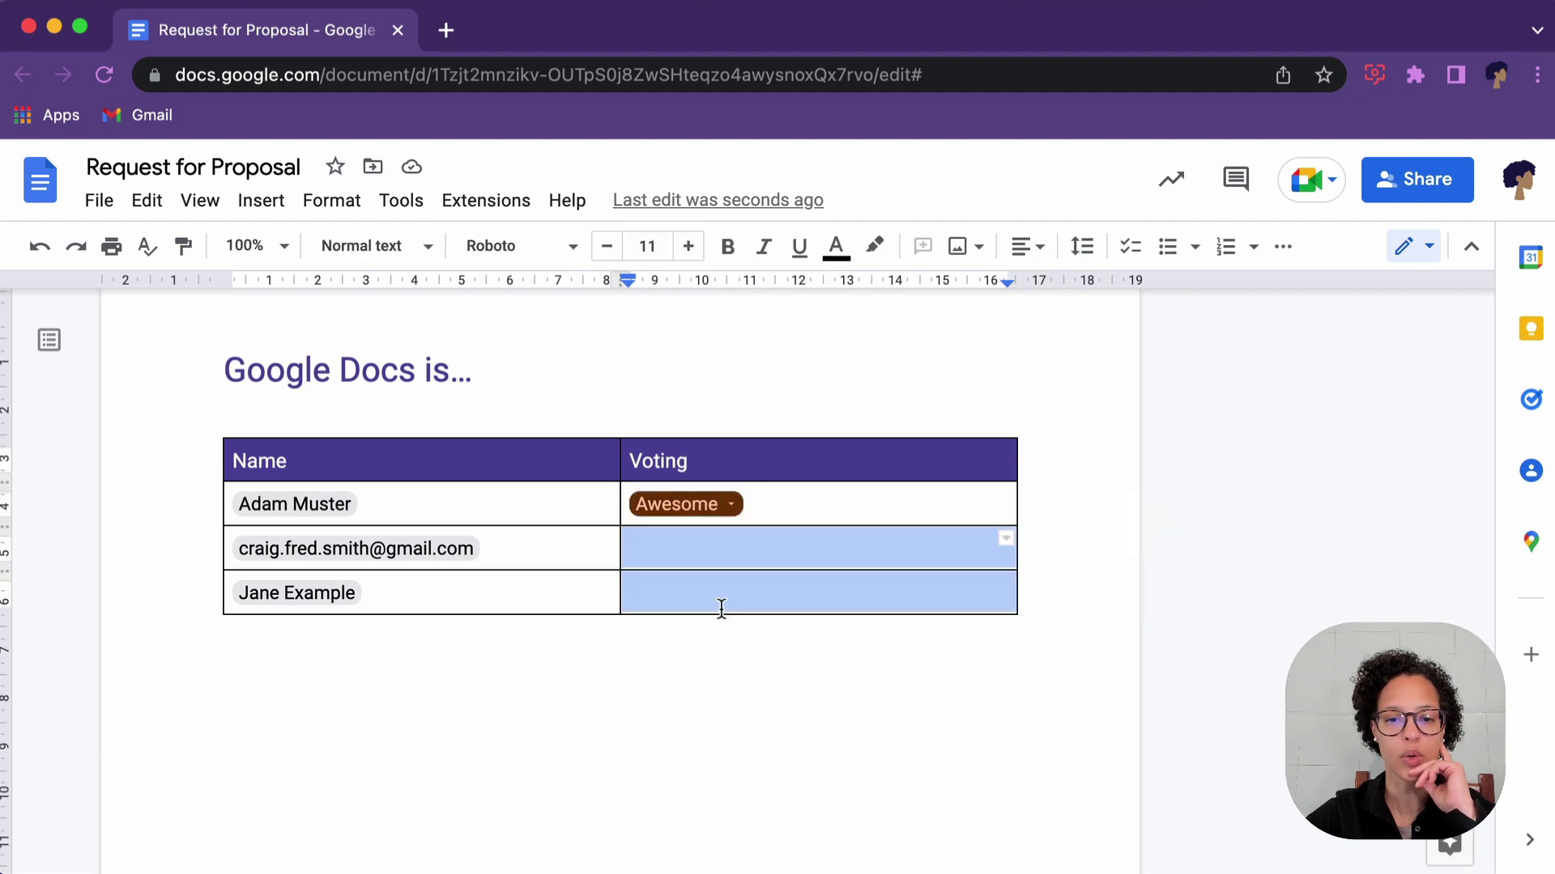
right_click(725, 541)
click(787, 355)
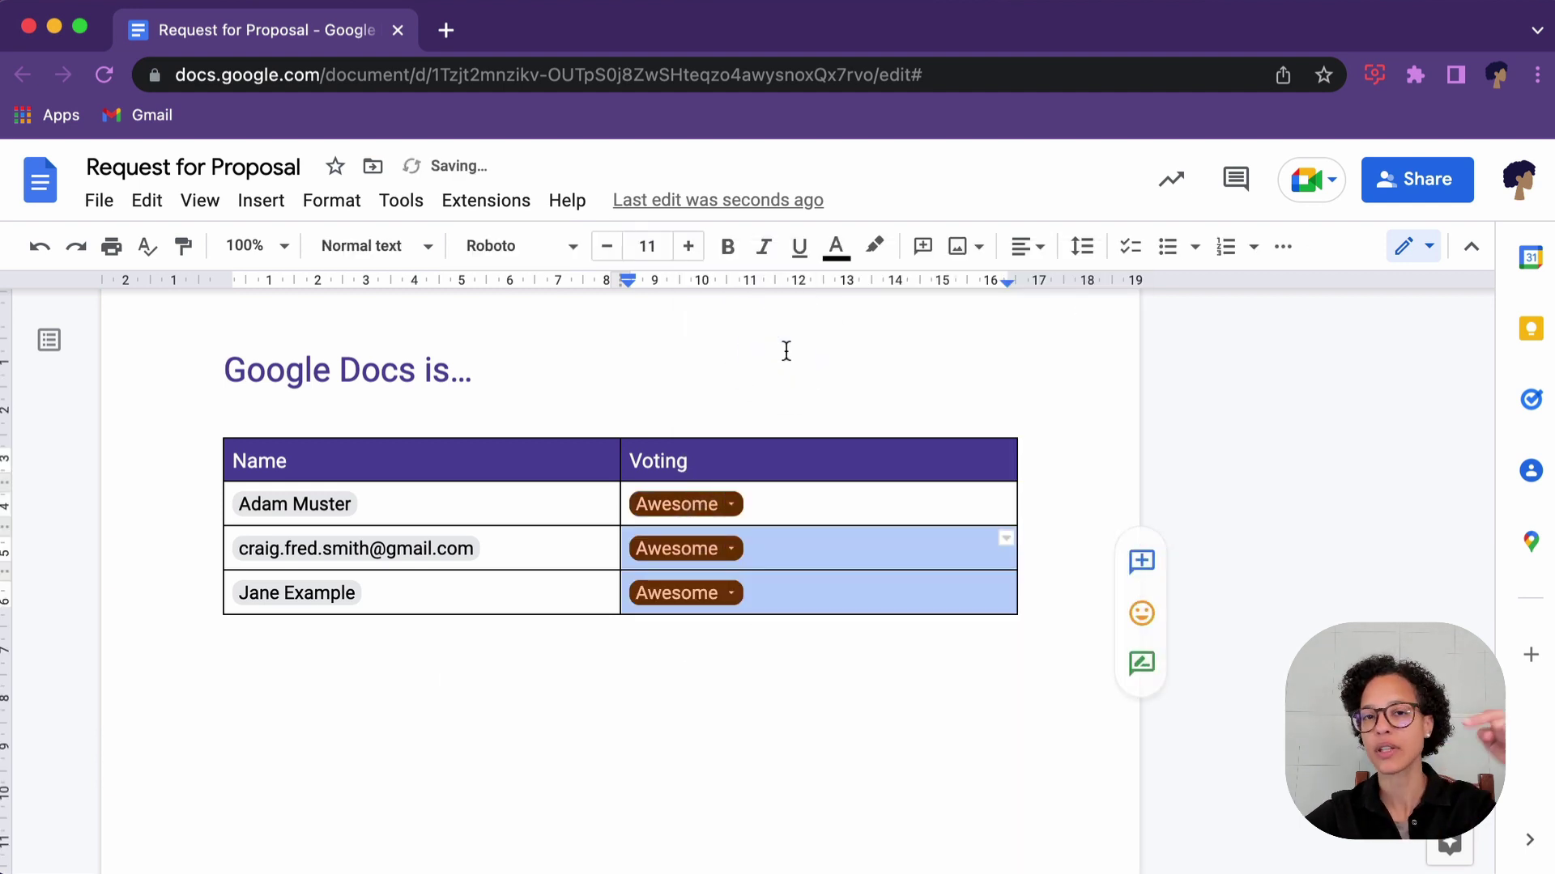
Change the row-2 vote to Good and open Jane Example's vote choices
click(765, 543)
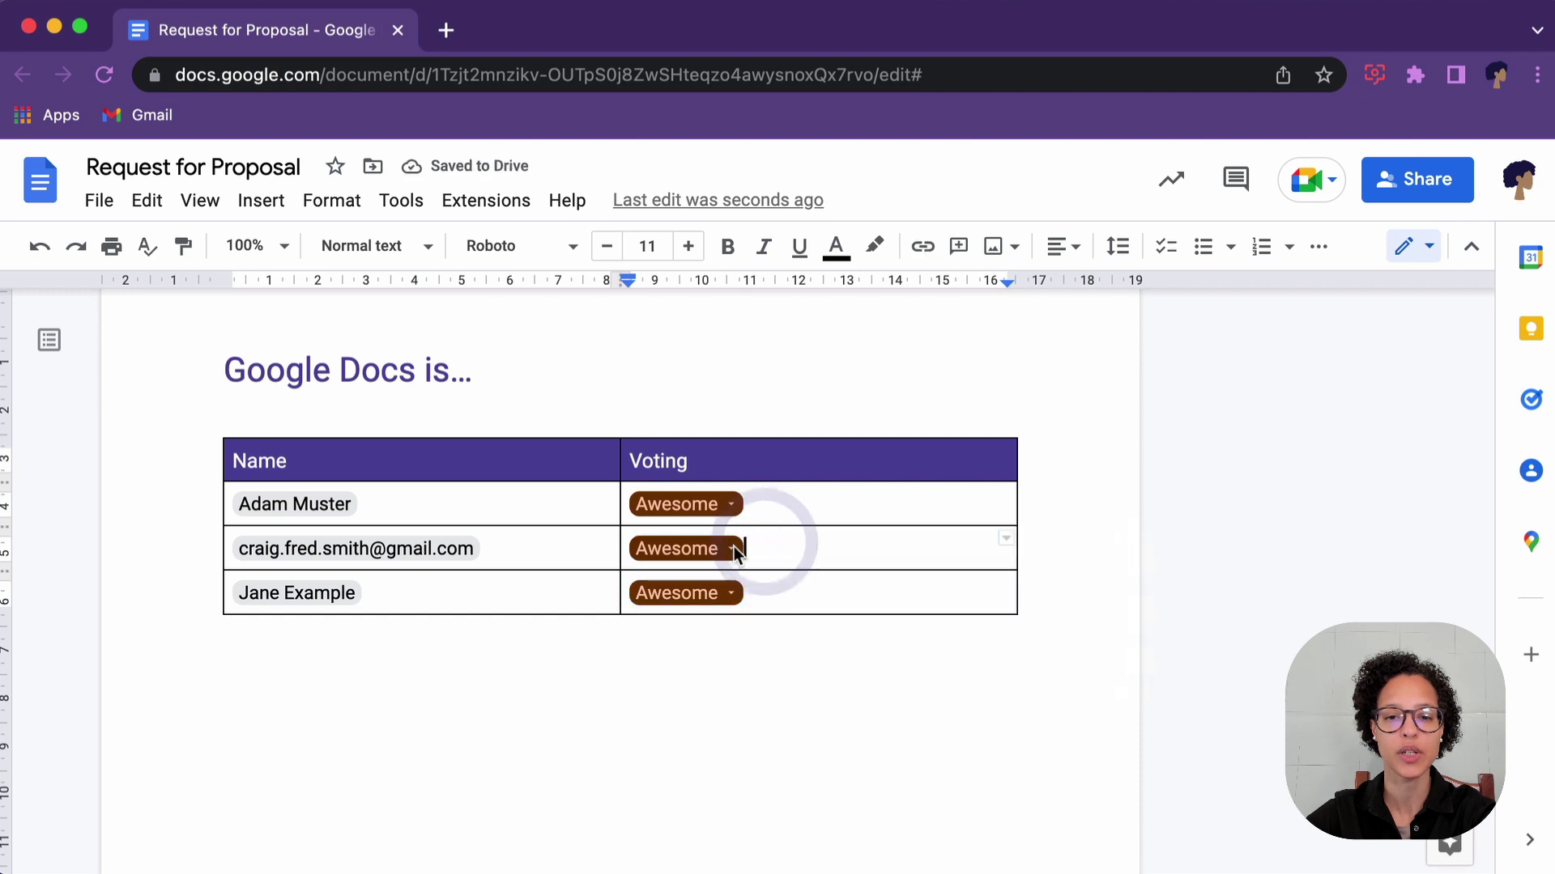
click(734, 636)
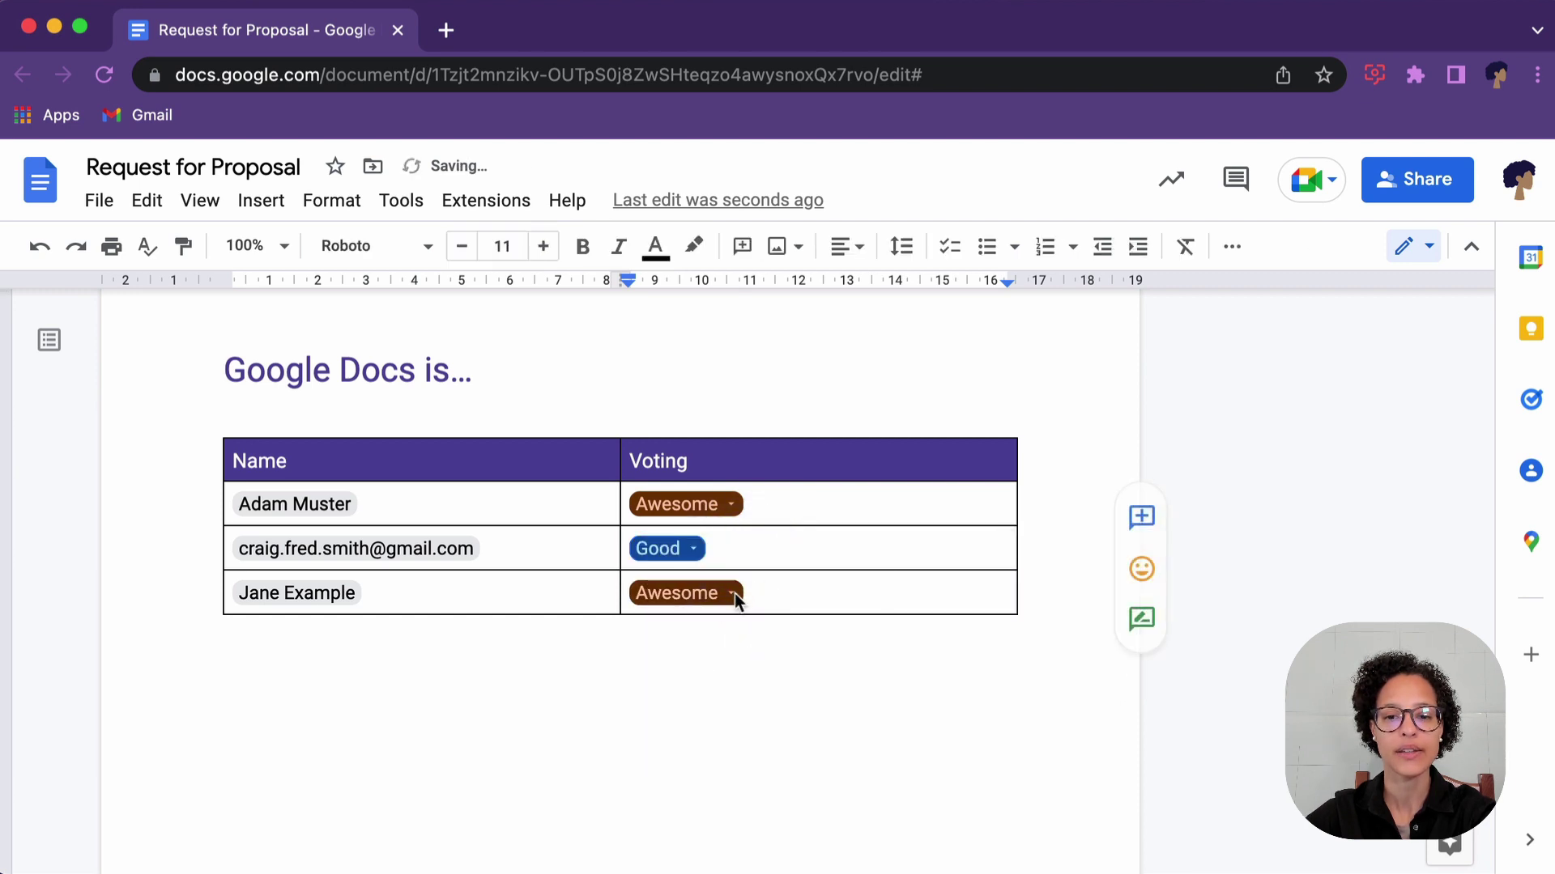
click(731, 593)
Set Jane Example's vote to Nah!, then recolour Not started light teal across all status drop-downs
click(729, 728)
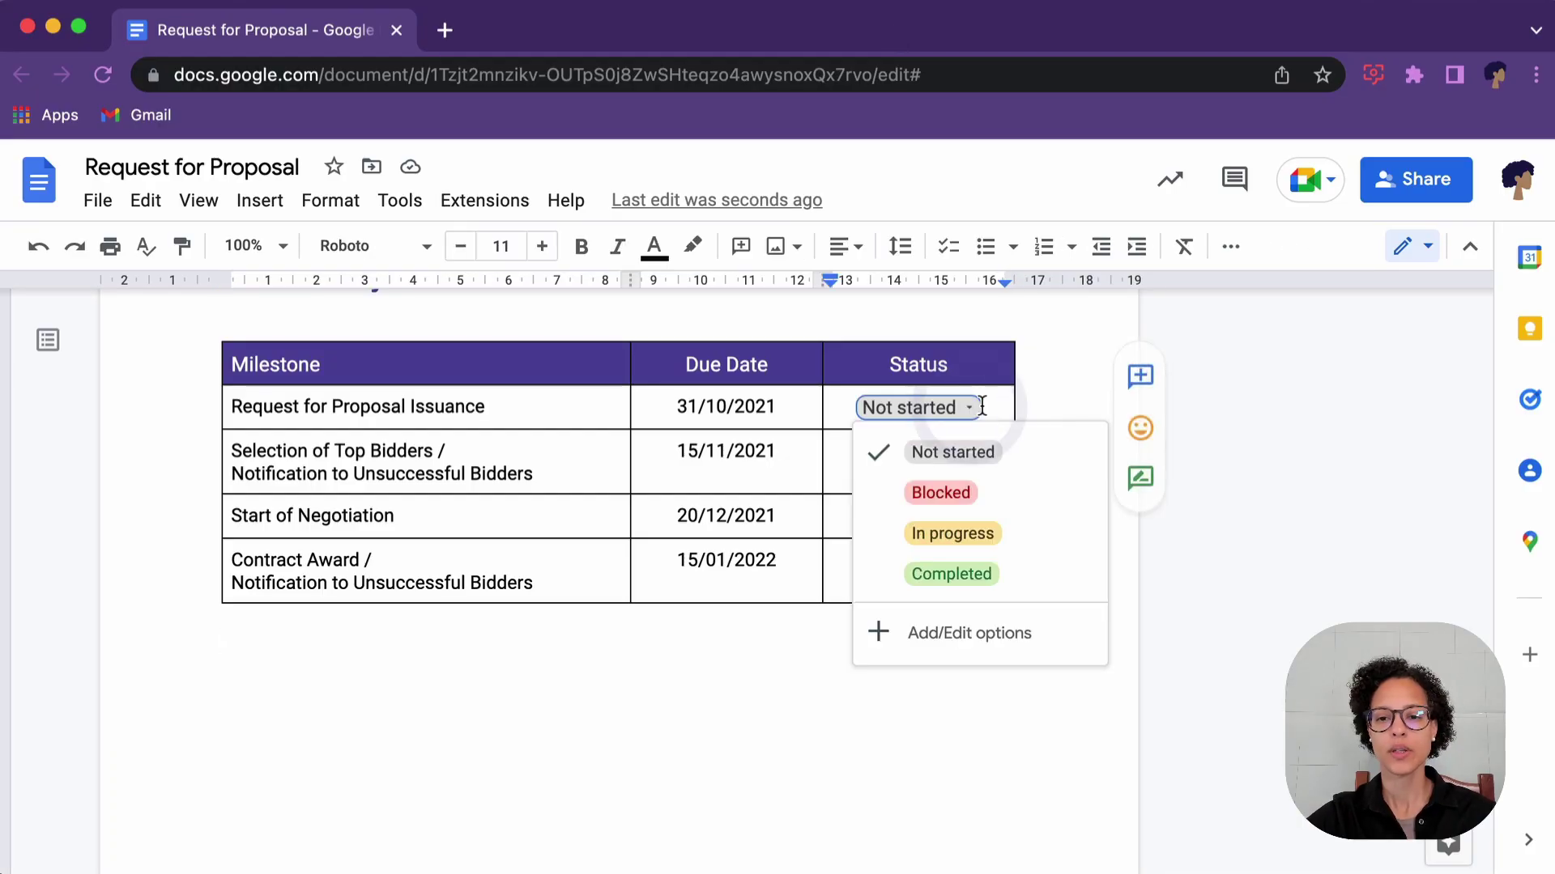
click(1054, 643)
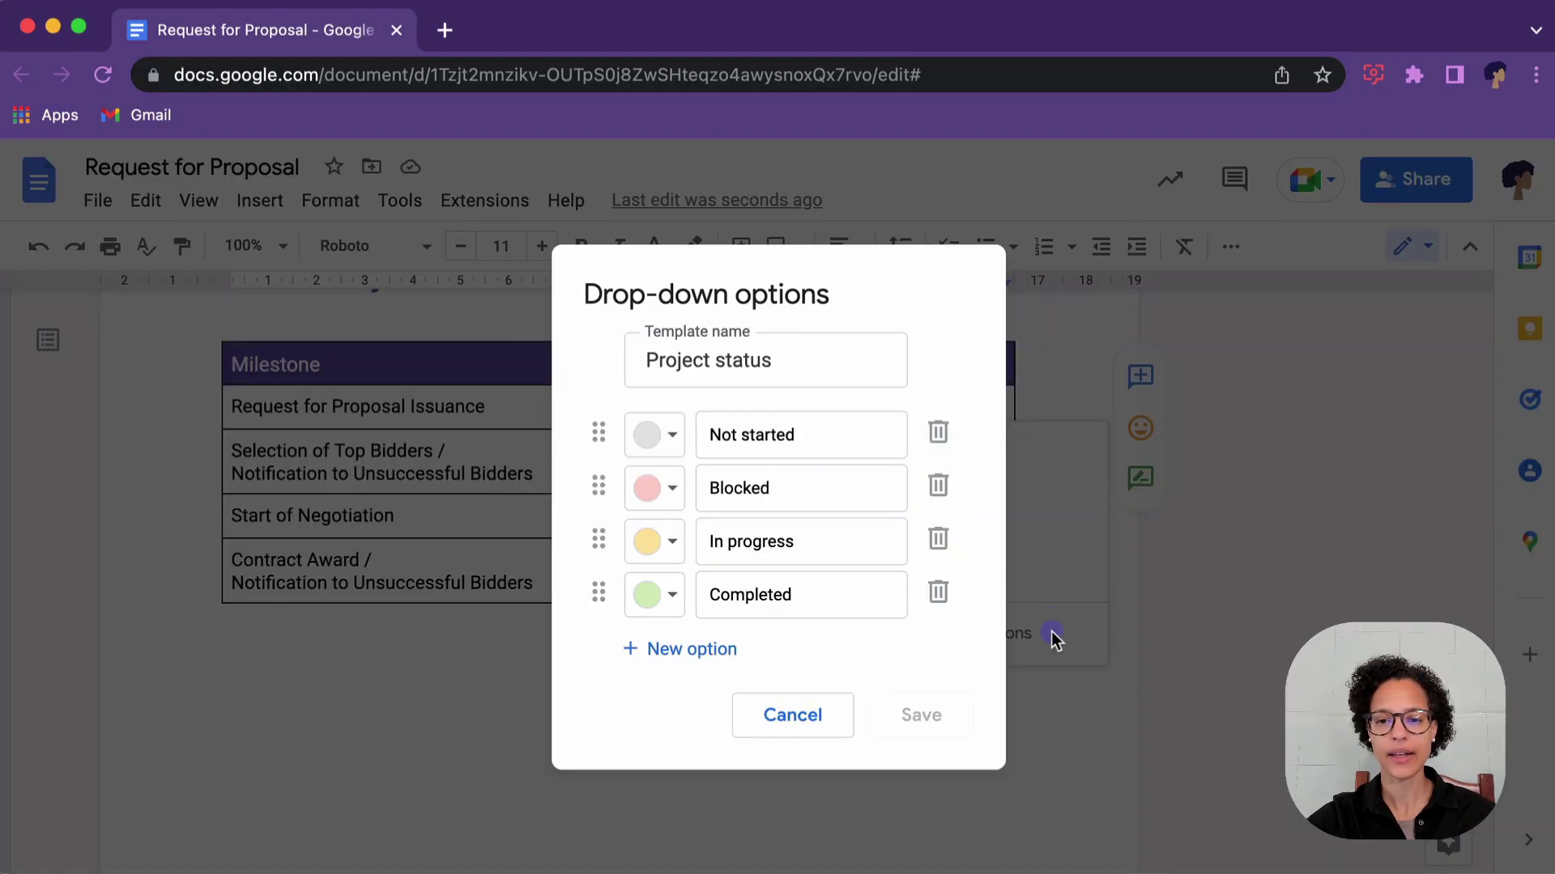
click(670, 443)
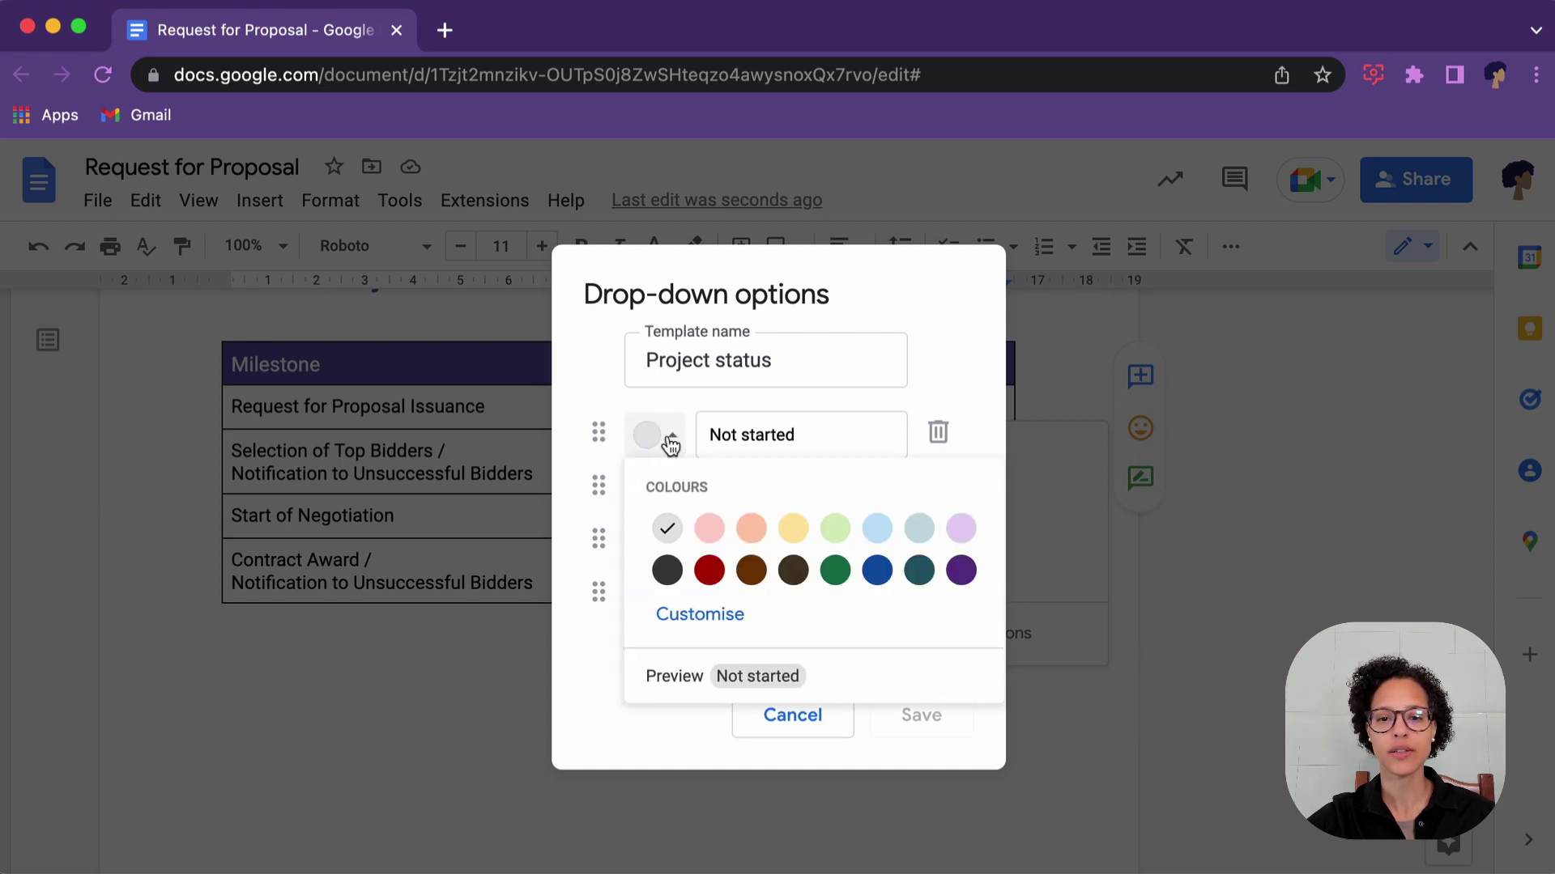
click(919, 527)
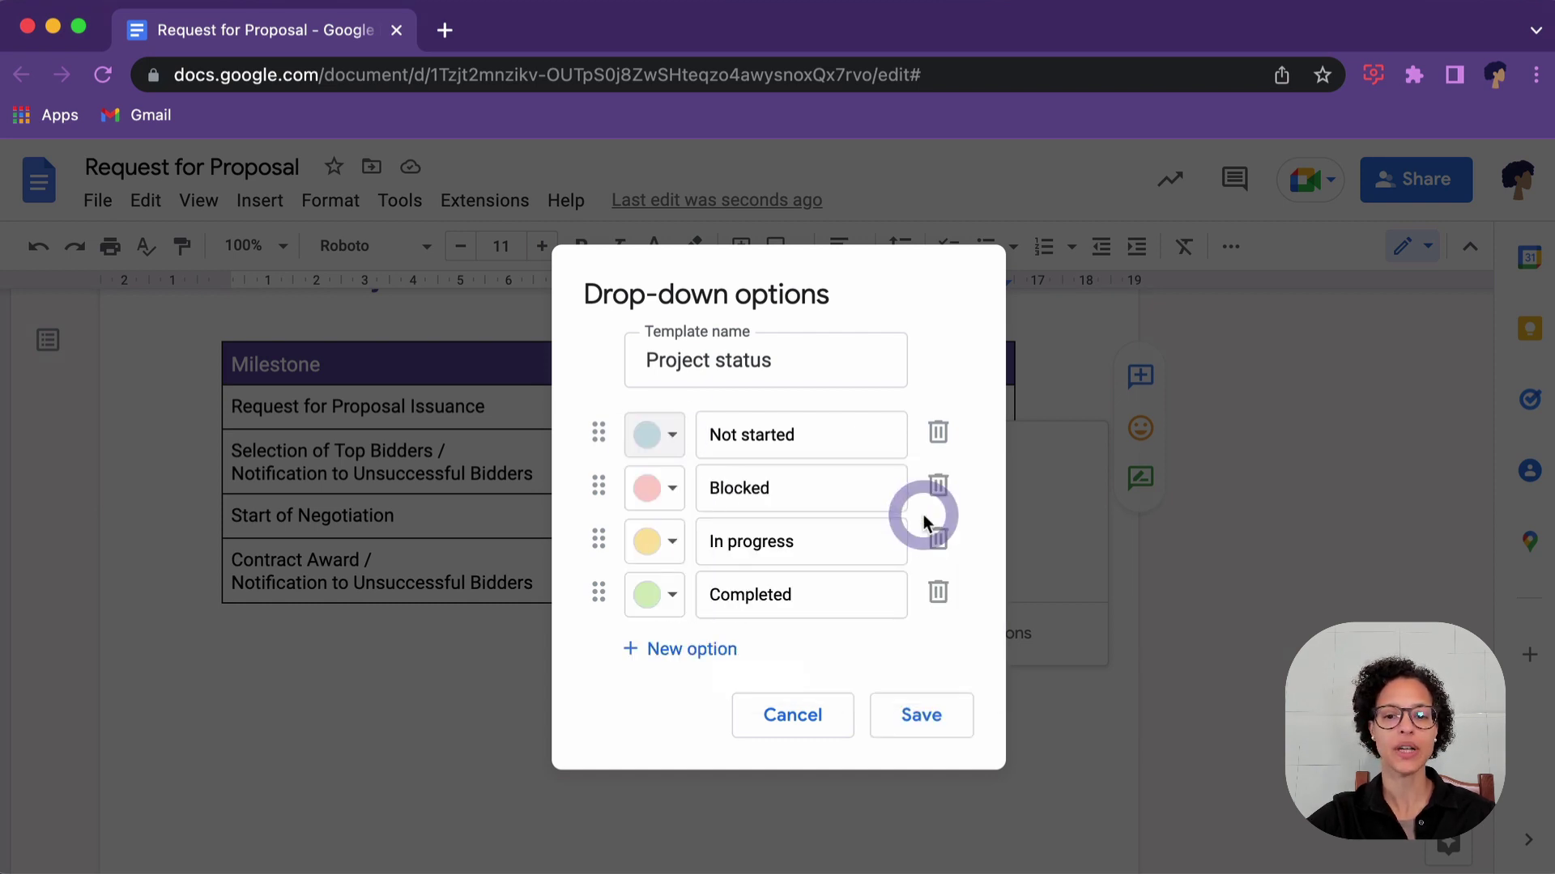
click(926, 715)
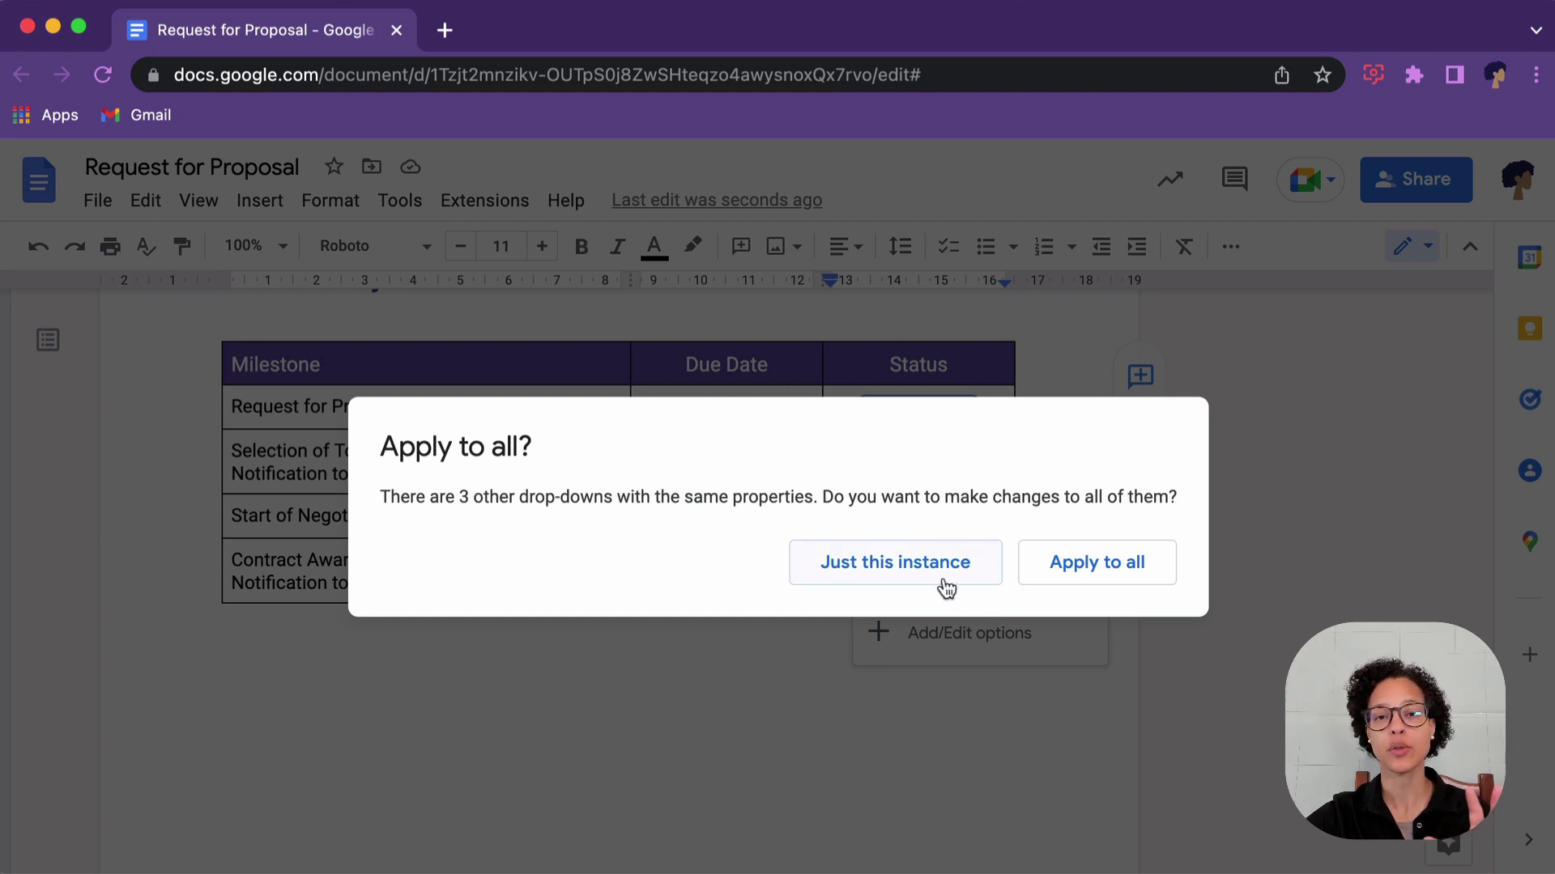
click(1049, 585)
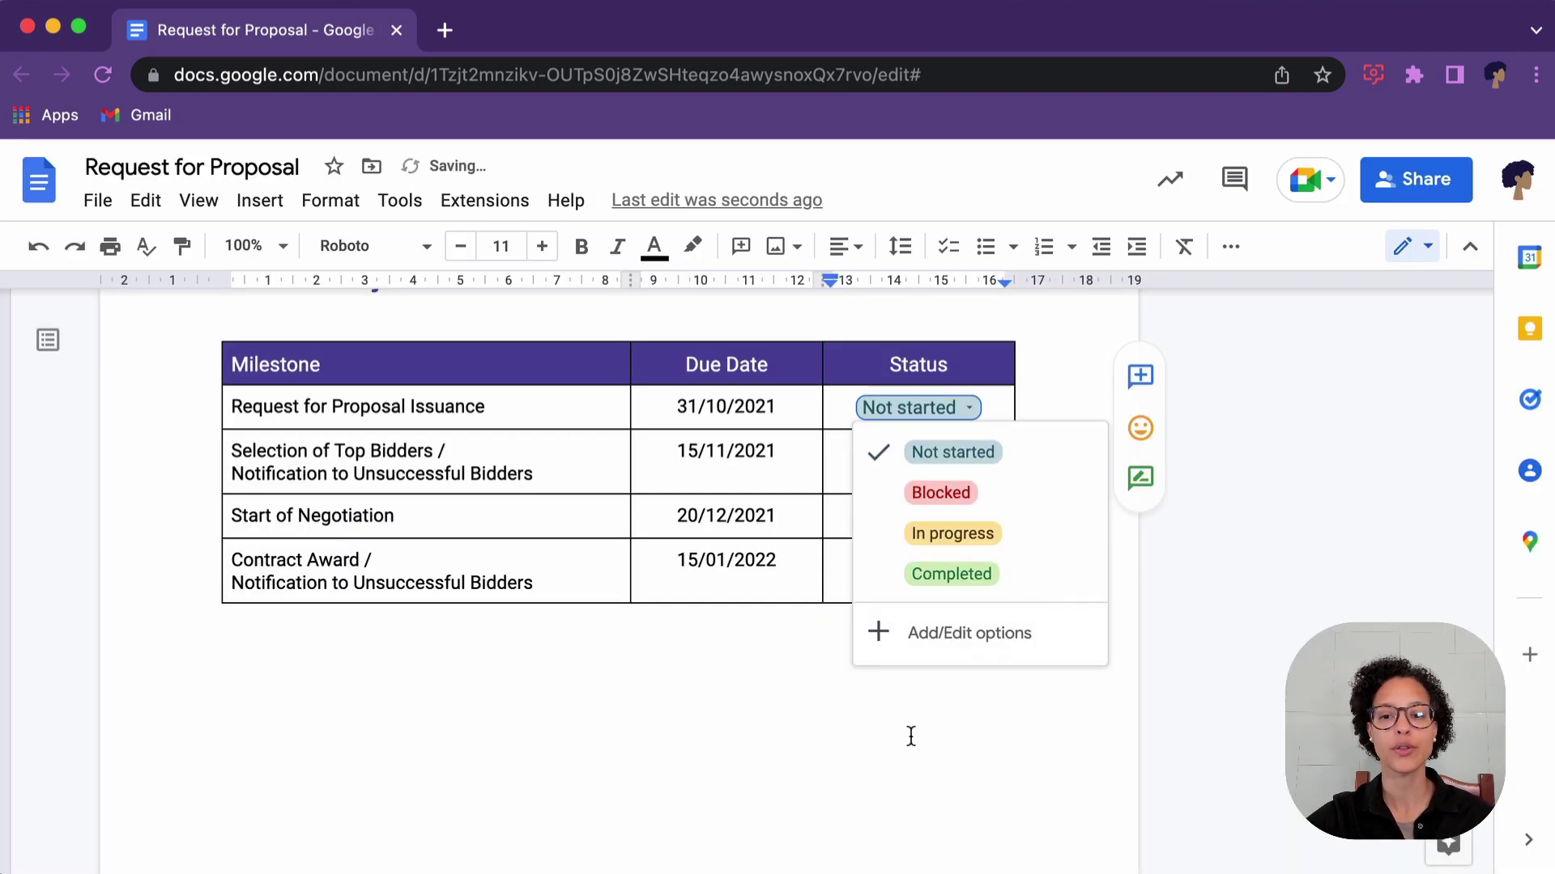
Add the star-struck emoji after Completed in the status options editor
click(911, 736)
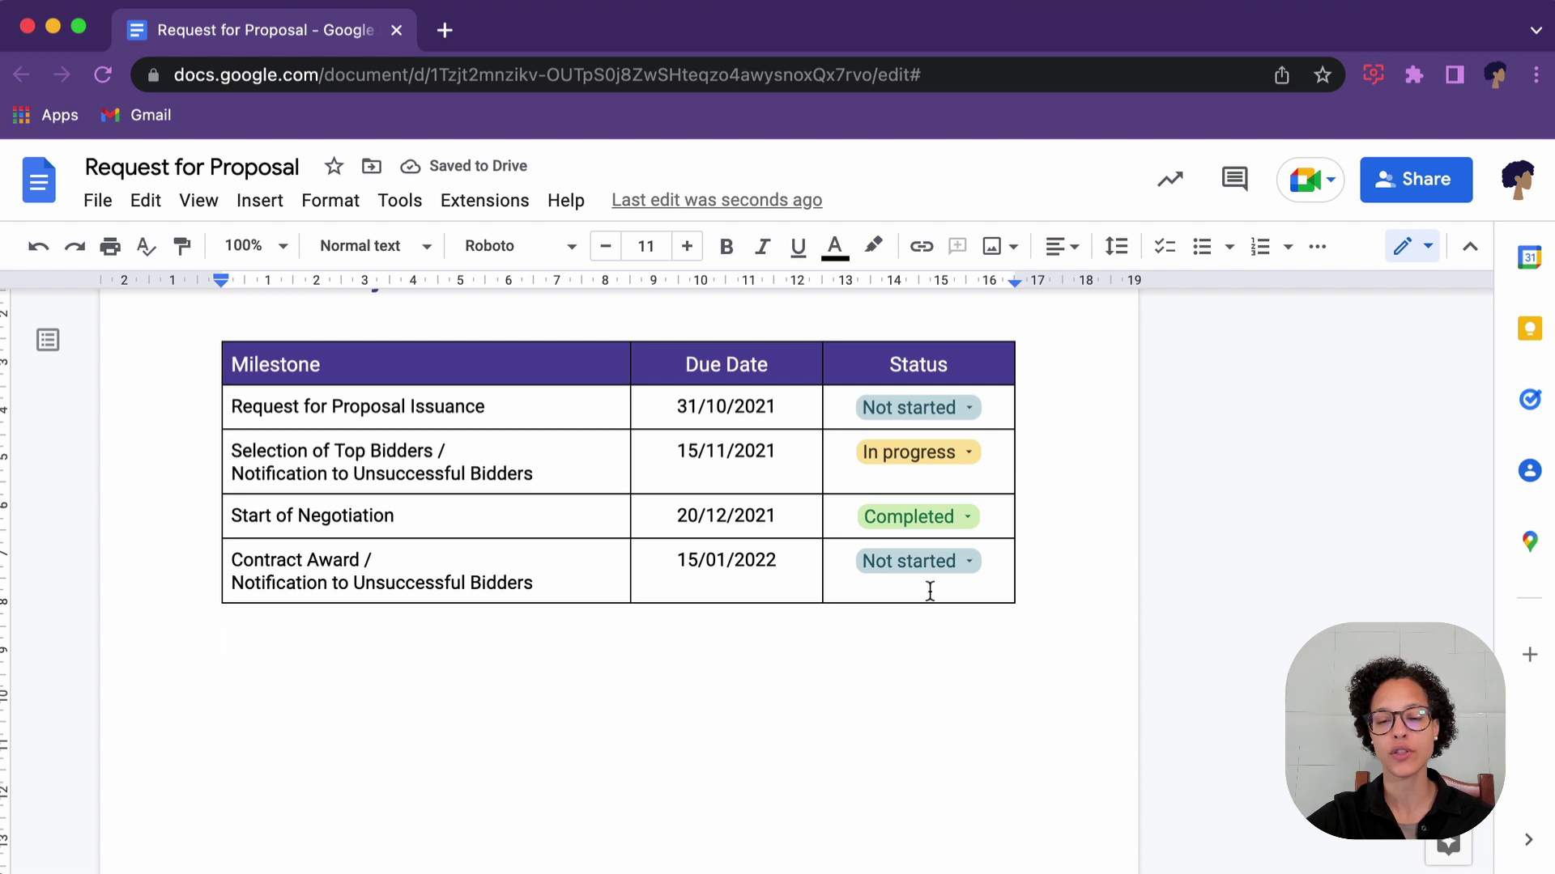
click(967, 518)
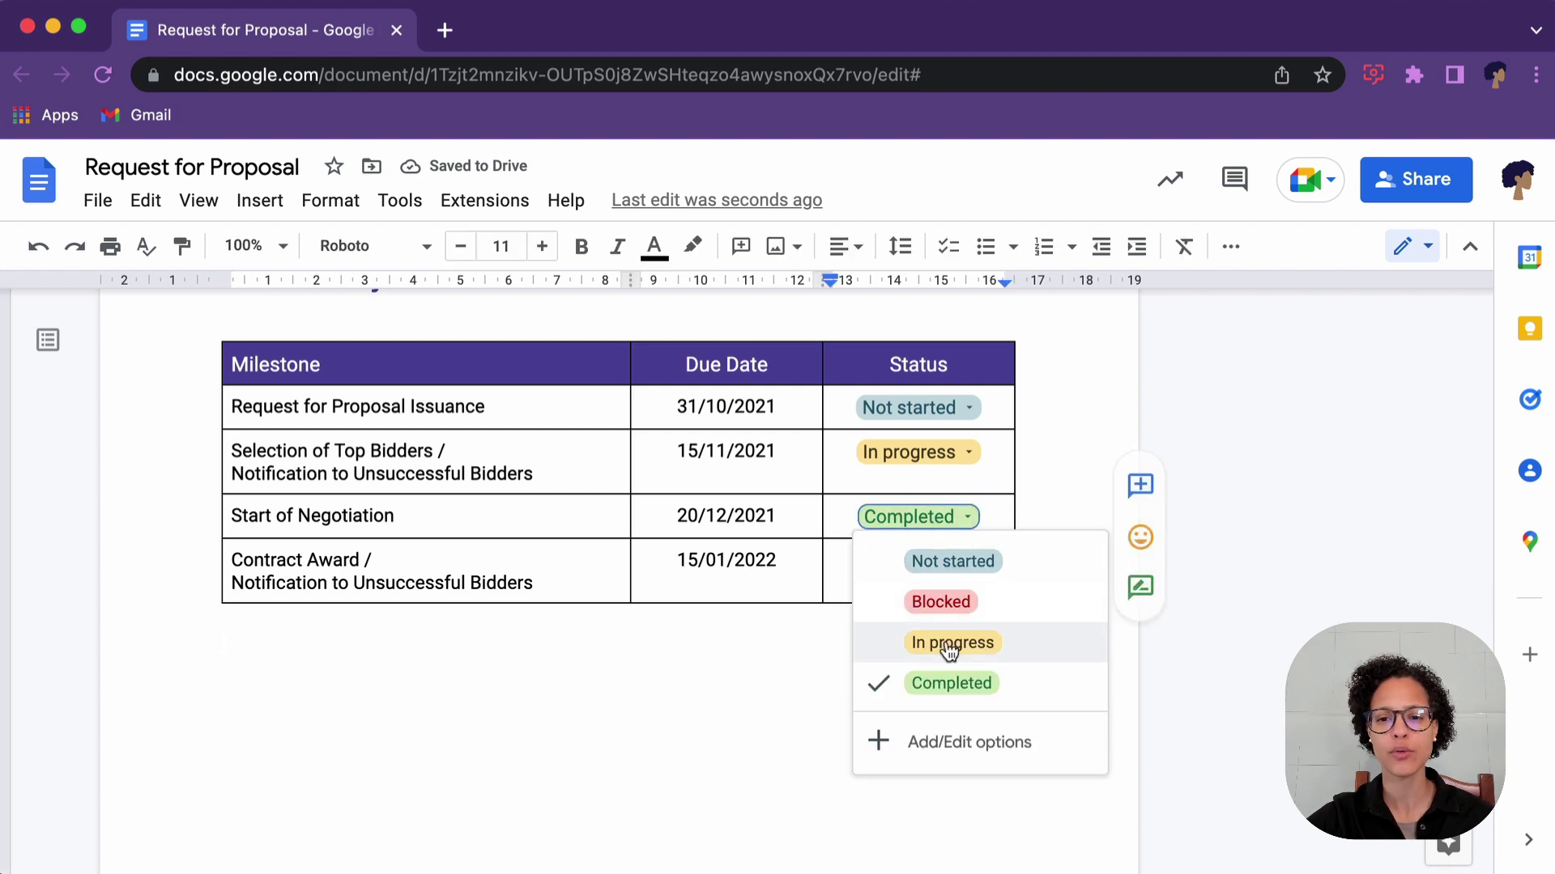
click(937, 739)
click(831, 607)
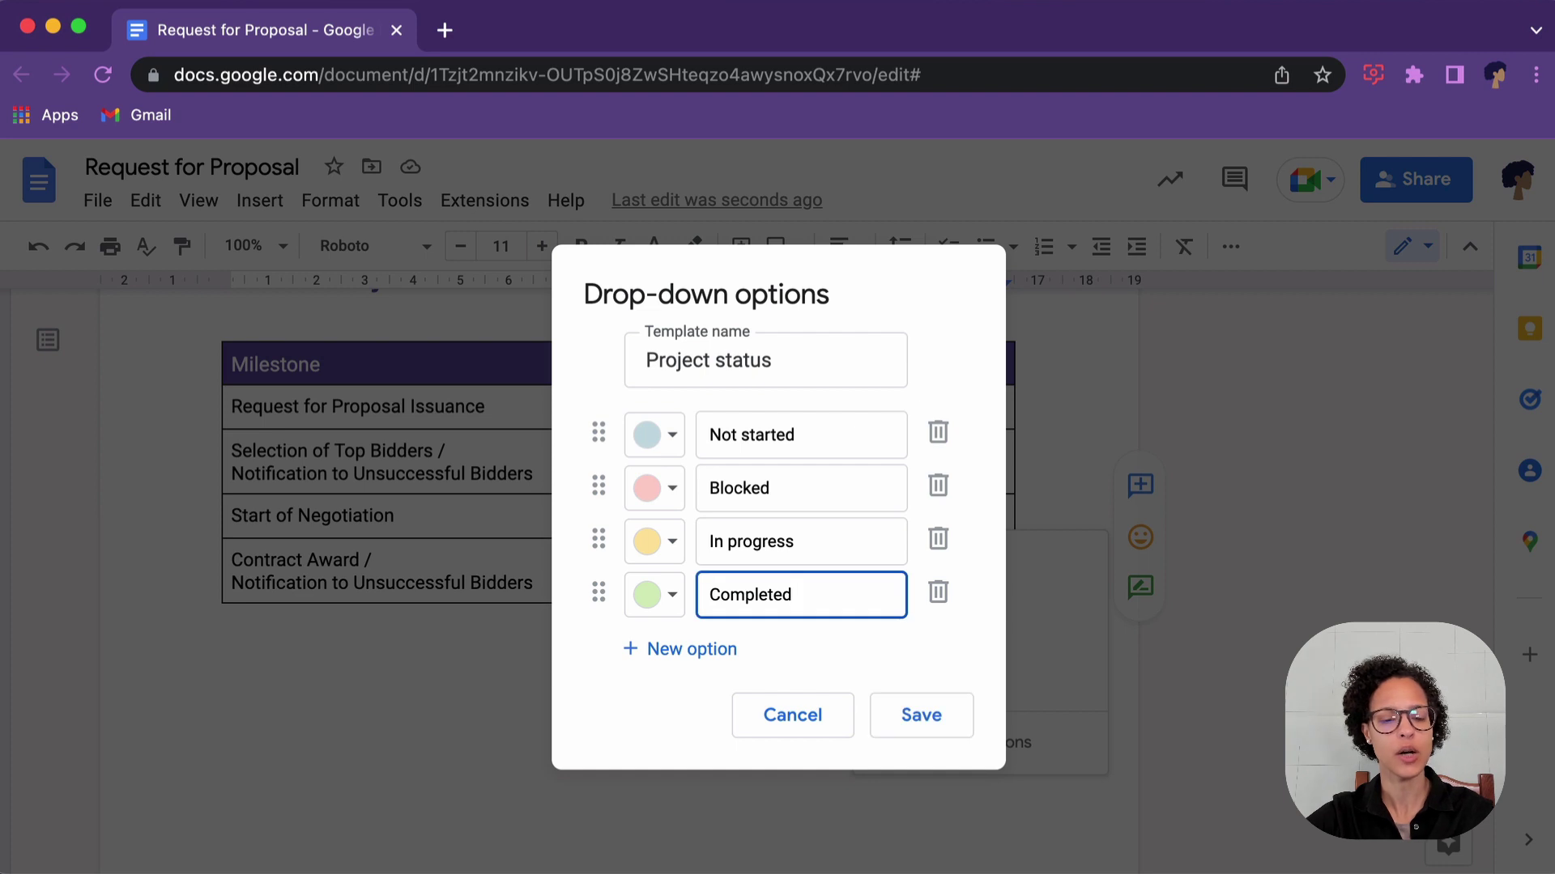
key(ctrl+super+space)
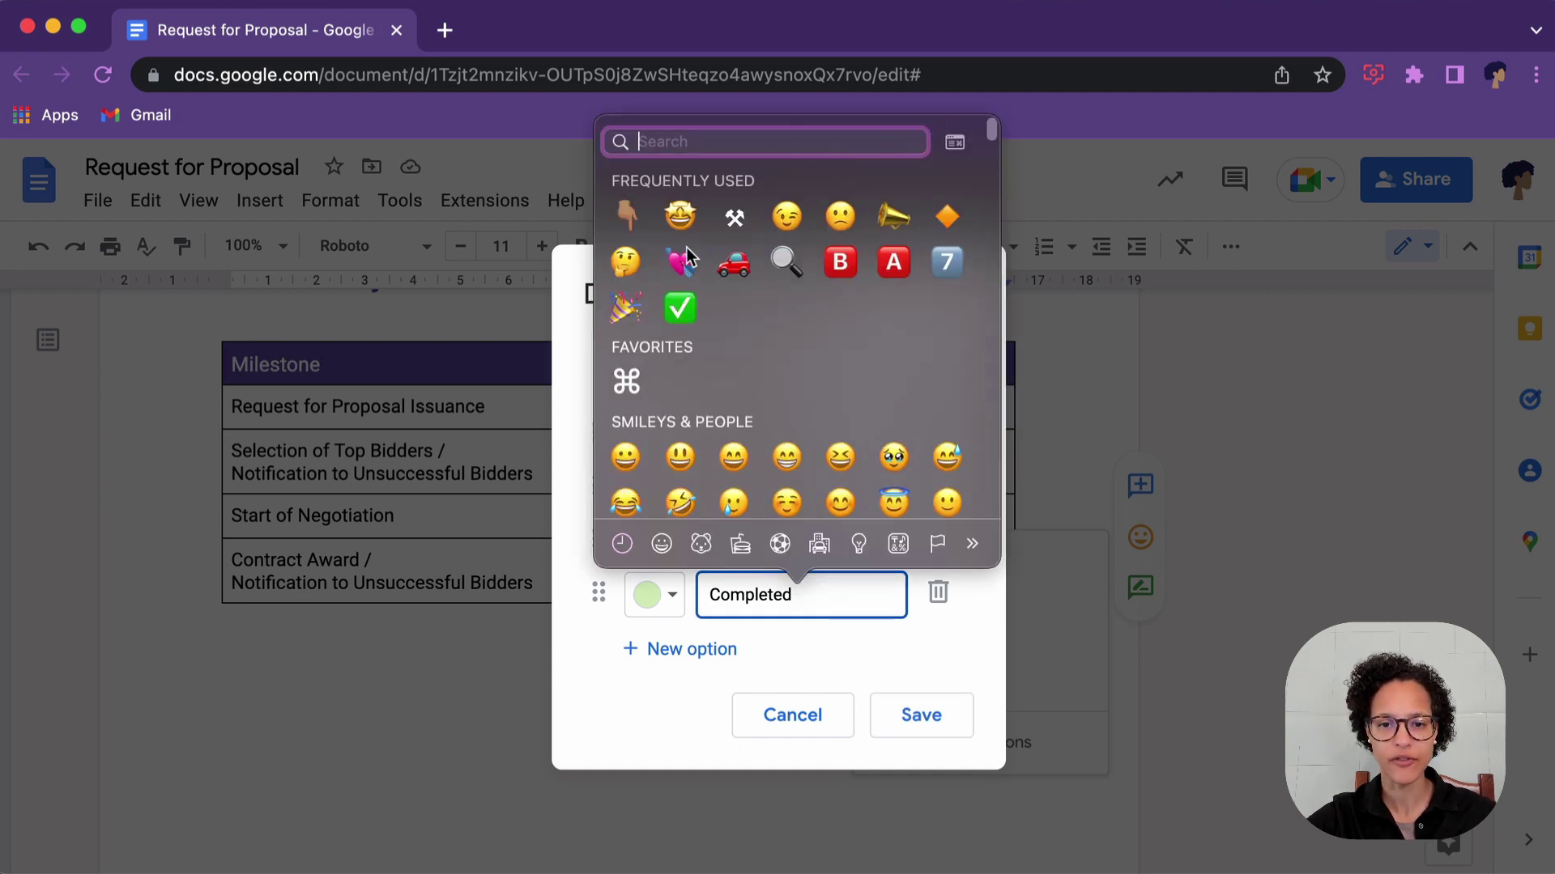
click(682, 228)
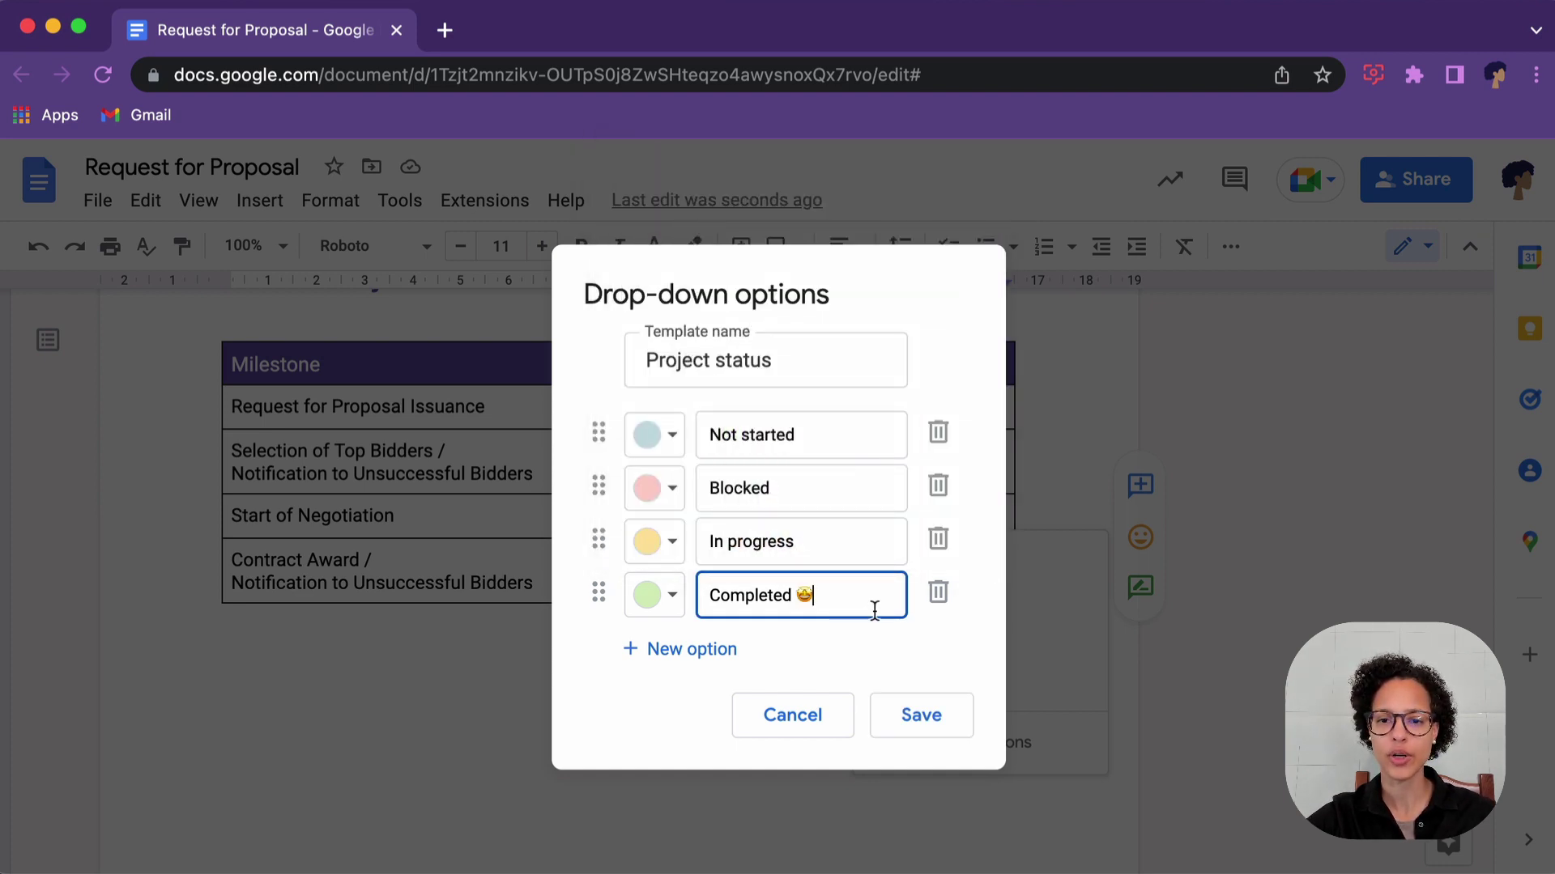
Save the options and apply the emoji to all status drop-downs
click(923, 718)
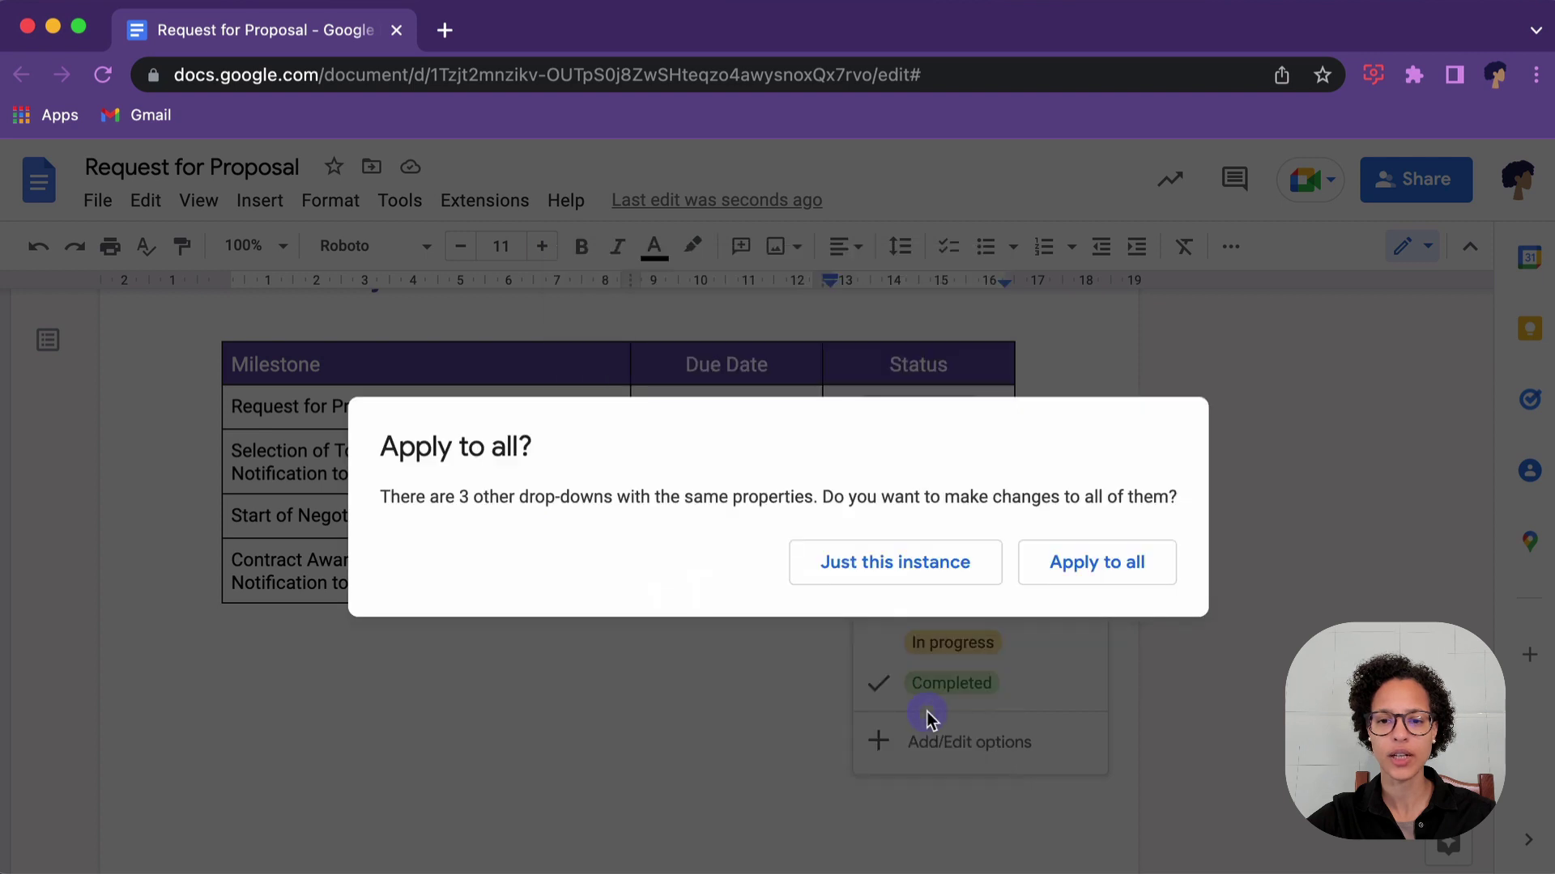
click(1094, 562)
click(1047, 440)
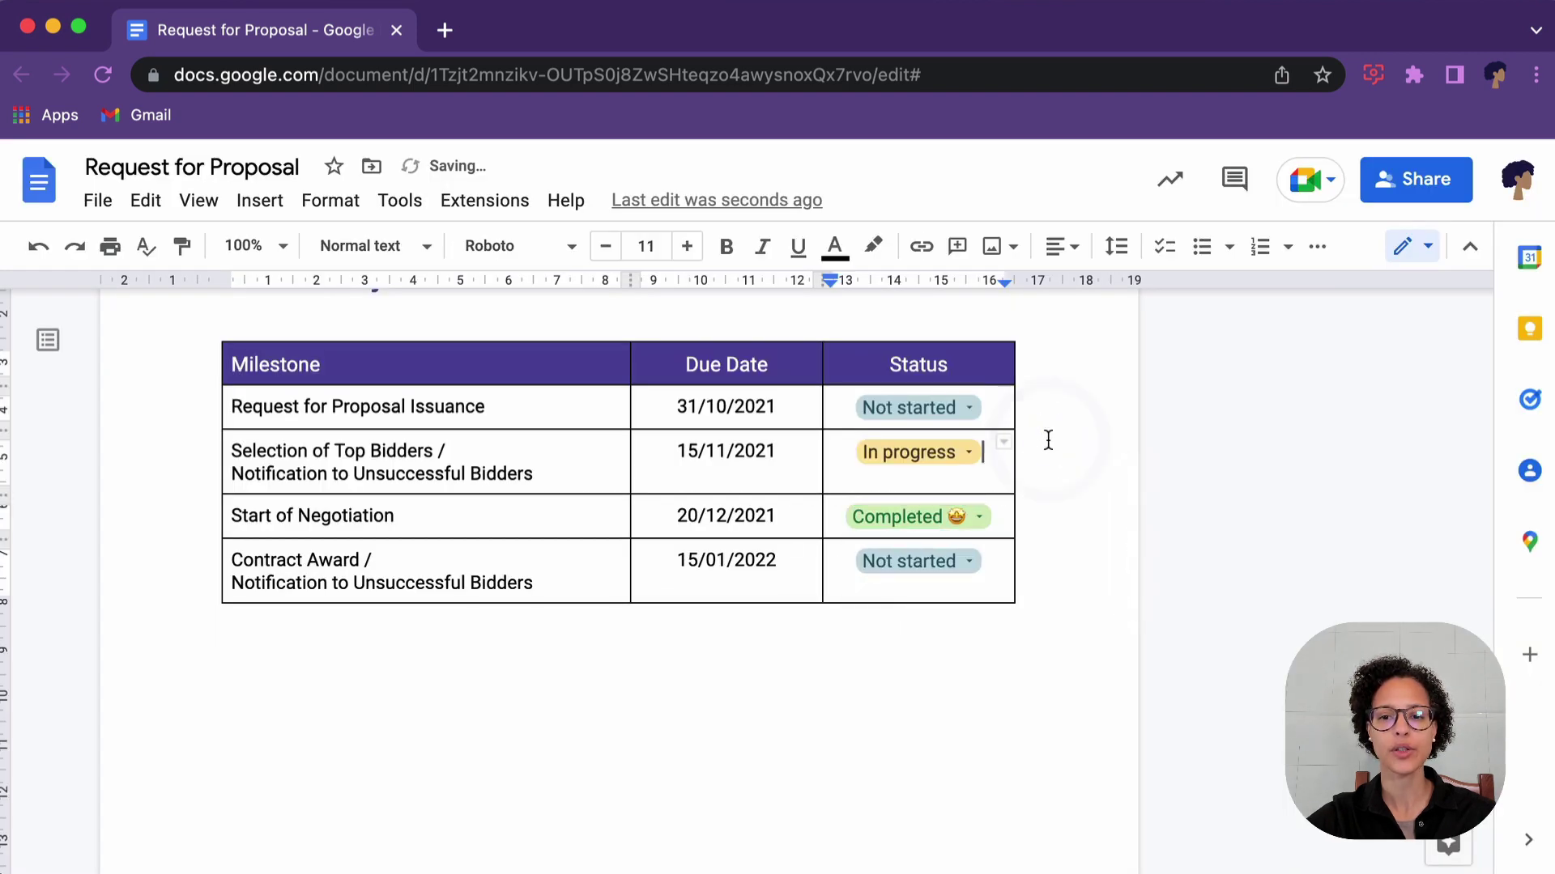